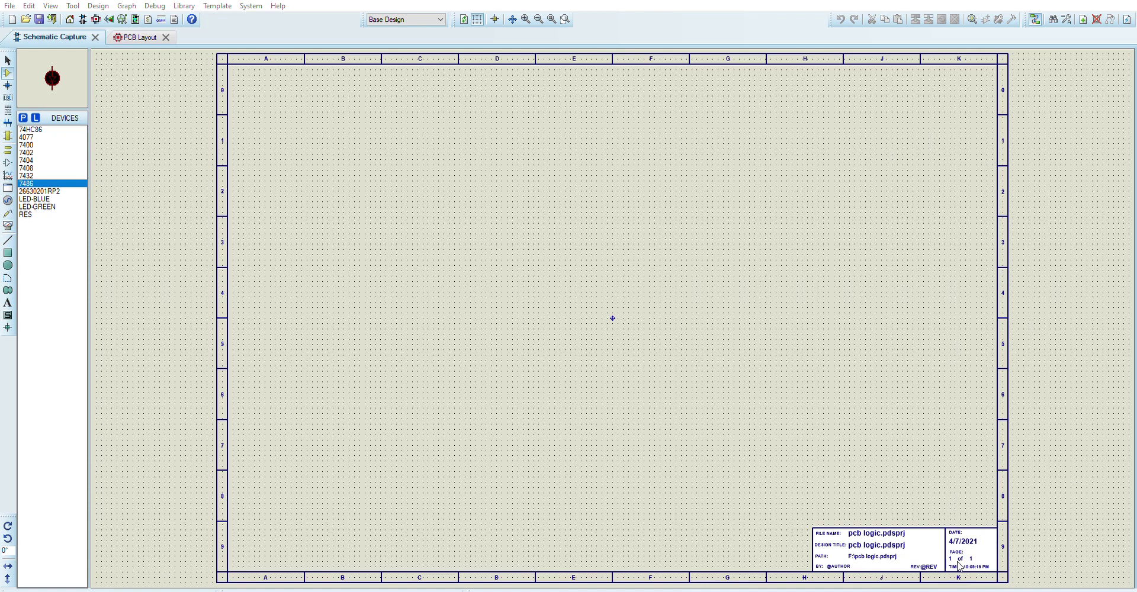
Place a 7404 inverter in the upper-middle area of the schematic sheet
key("Home")
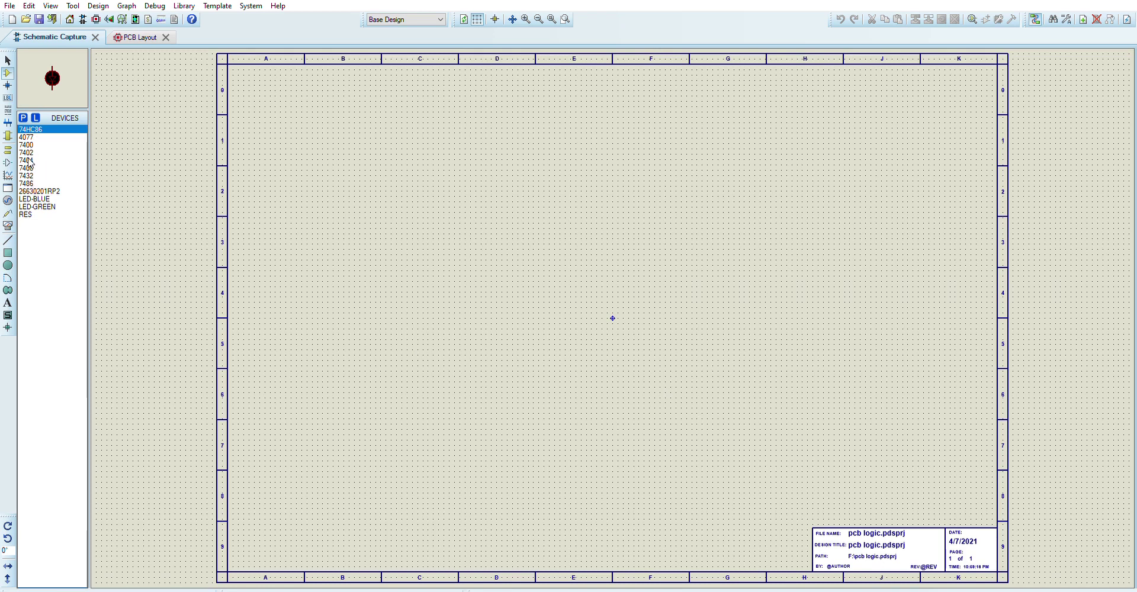
key("Down")
key("Down")
key("Down")
key("Down")
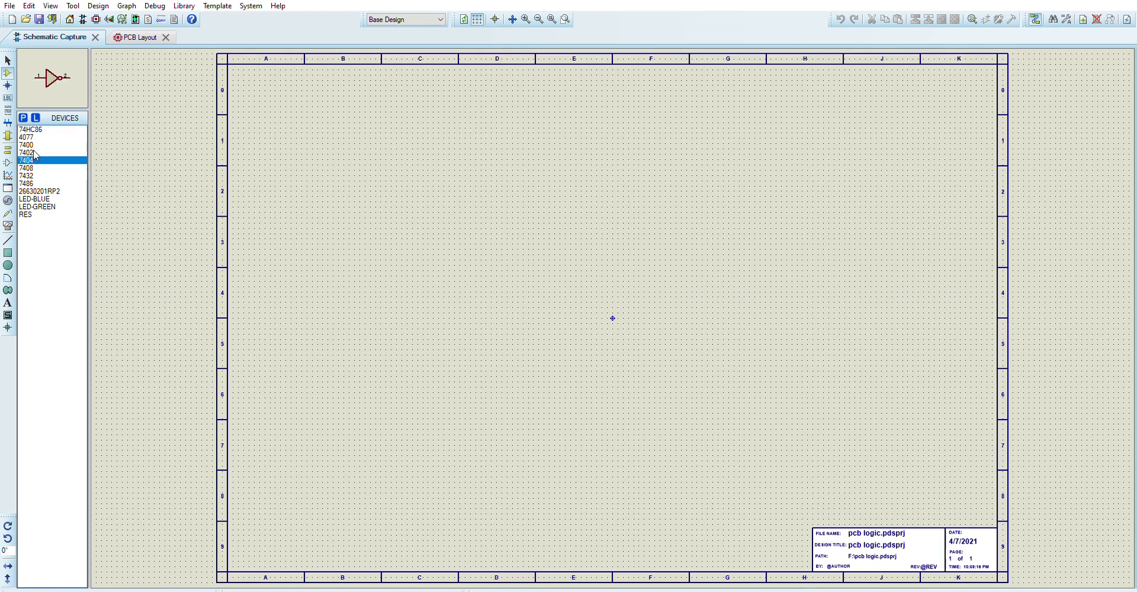
left_click(548, 221)
left_click(523, 211)
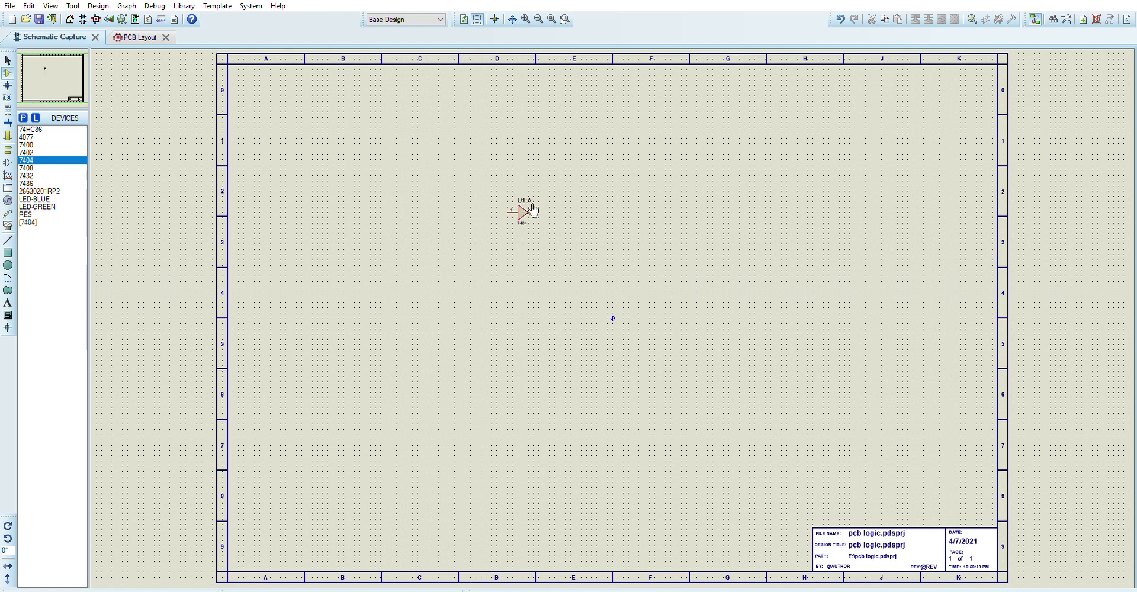
Place an LED-GREEN diode below and to the right of the 7404 inverter
scroll(522, 204, "down", 1)
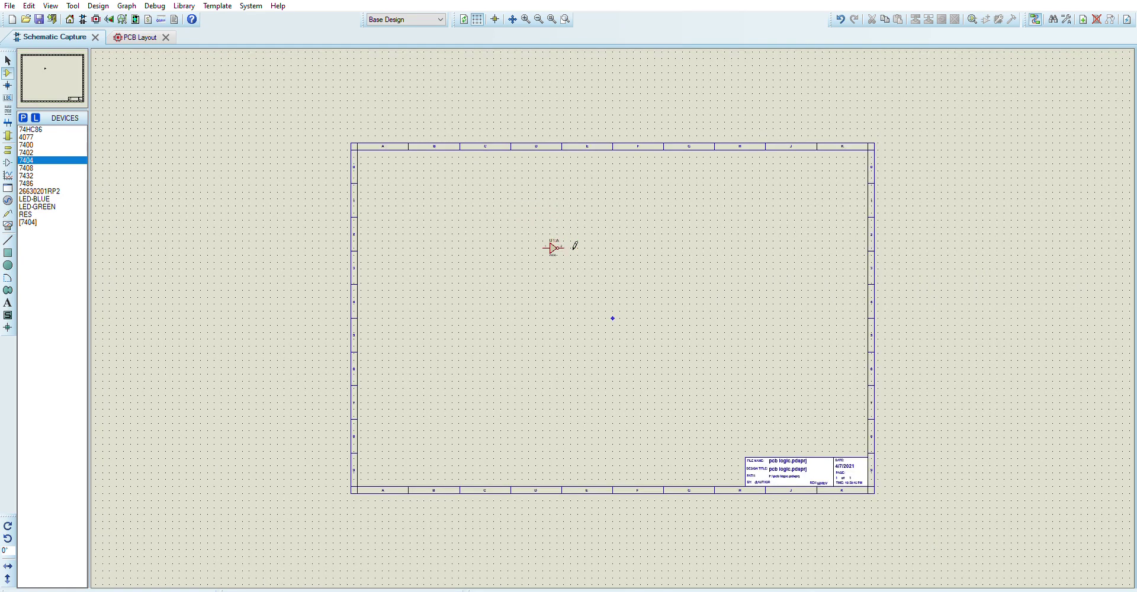
scroll(573, 243, "up", 2)
scroll(621, 314, "up", 1)
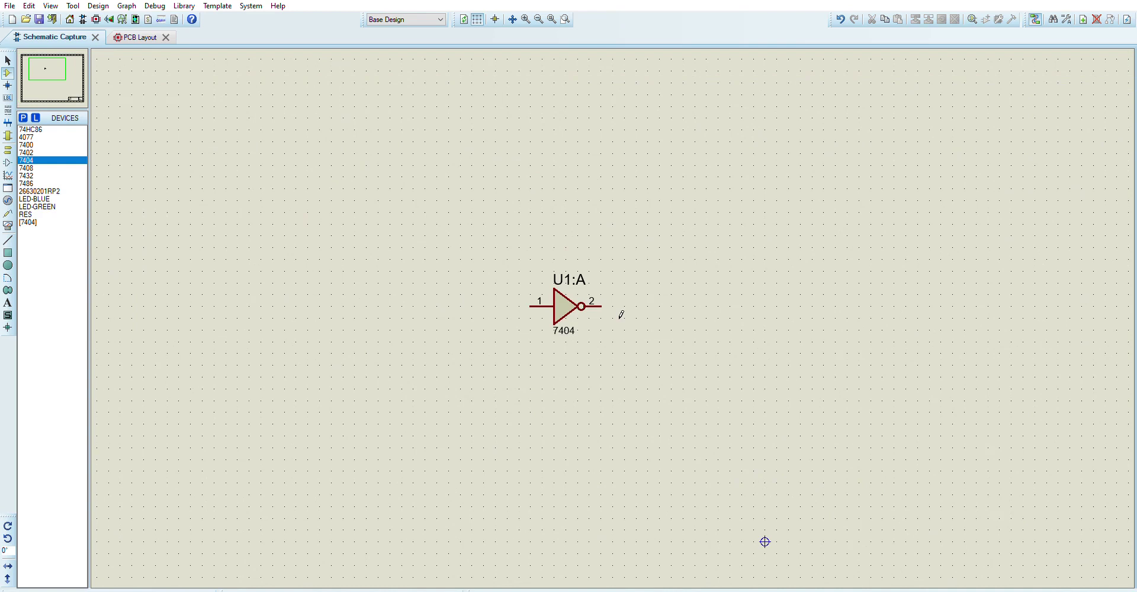
left_click(35, 199)
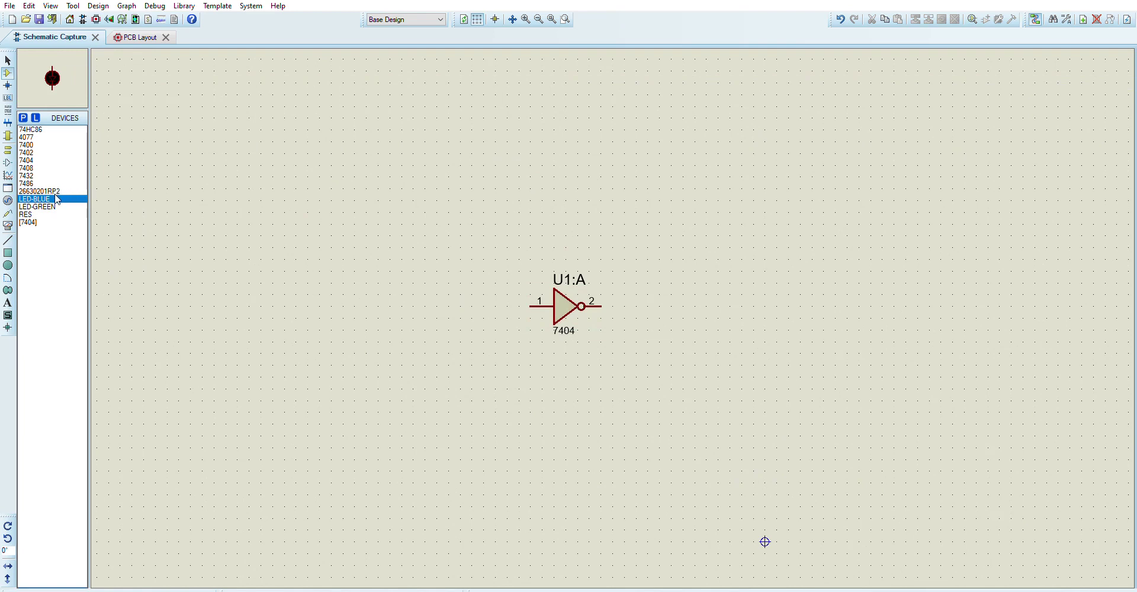
left_click(53, 206)
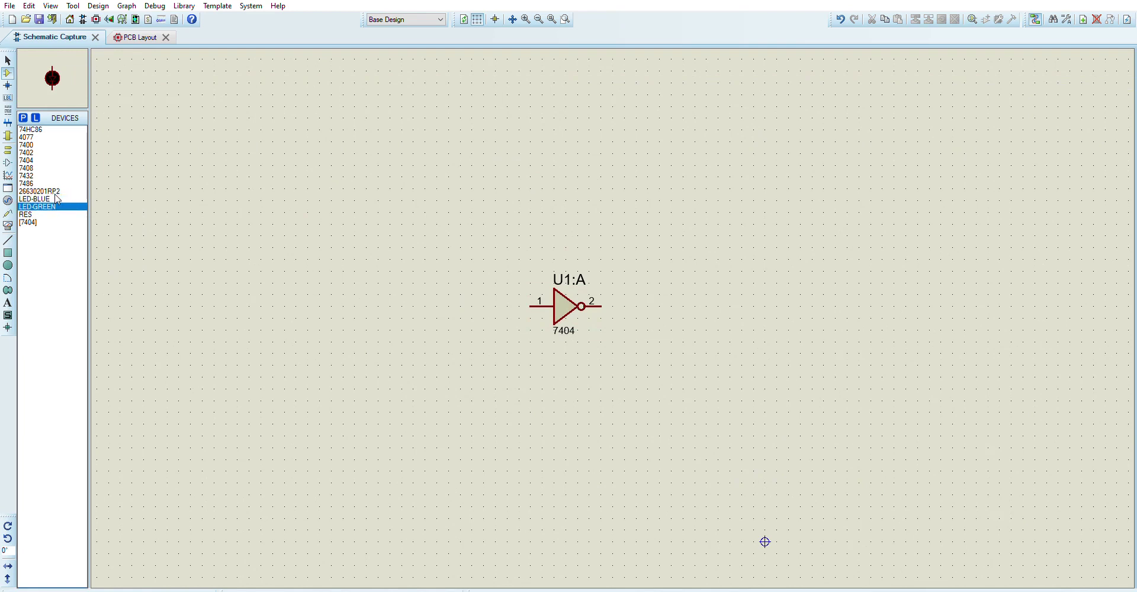
left_click(676, 334)
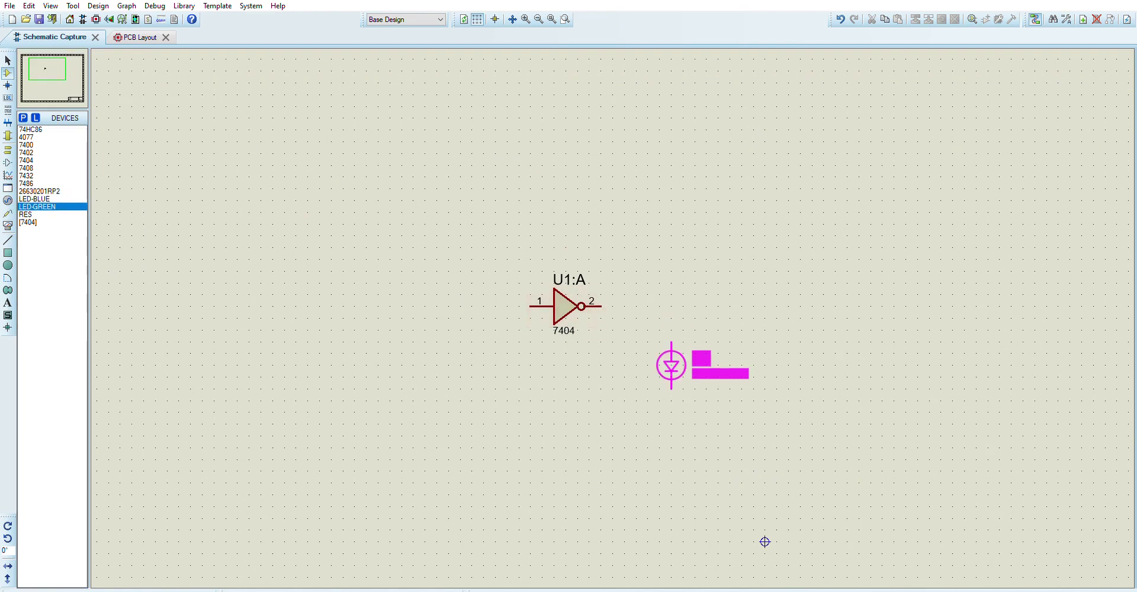
left_click(671, 366)
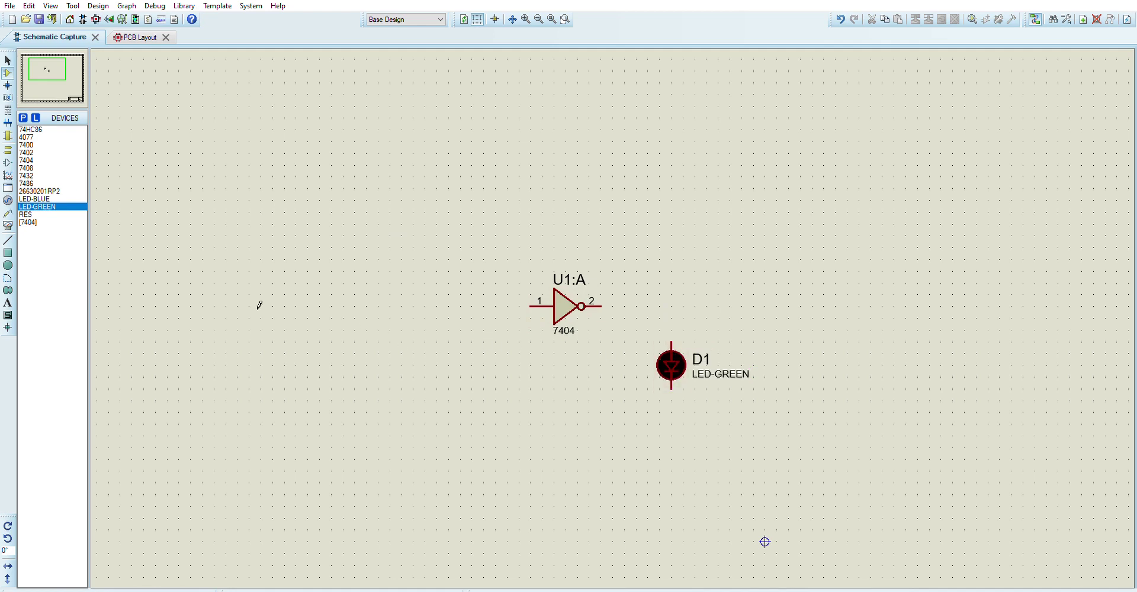
Place a RES resistor below and to the left of the inverter and rotate it to stand vertically
left_click(27, 214)
left_click(487, 373)
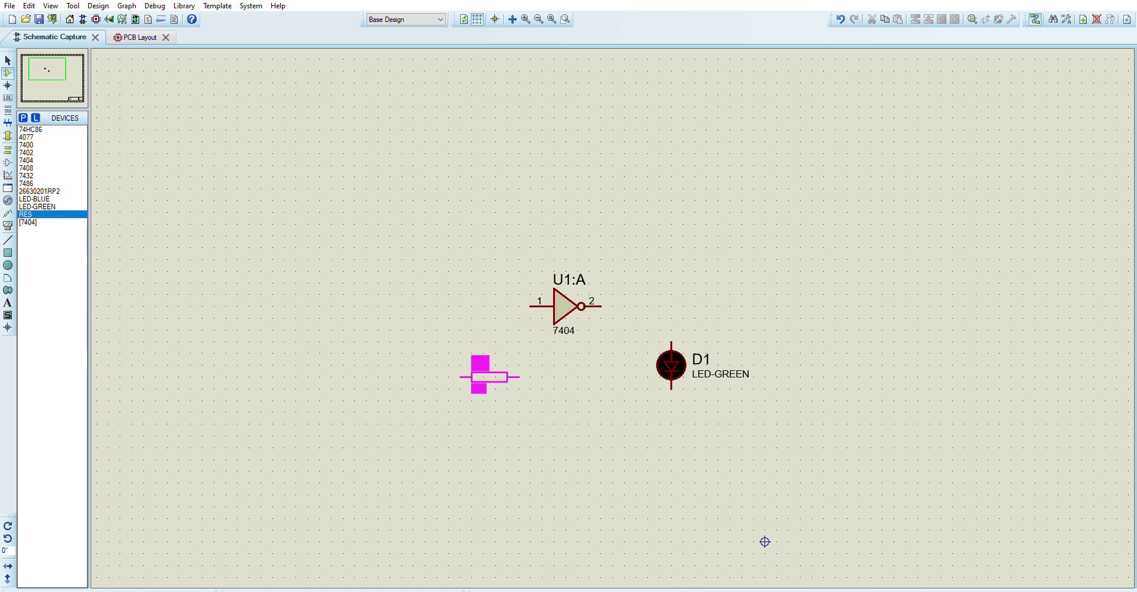
left_click(489, 373)
left_click(493, 372)
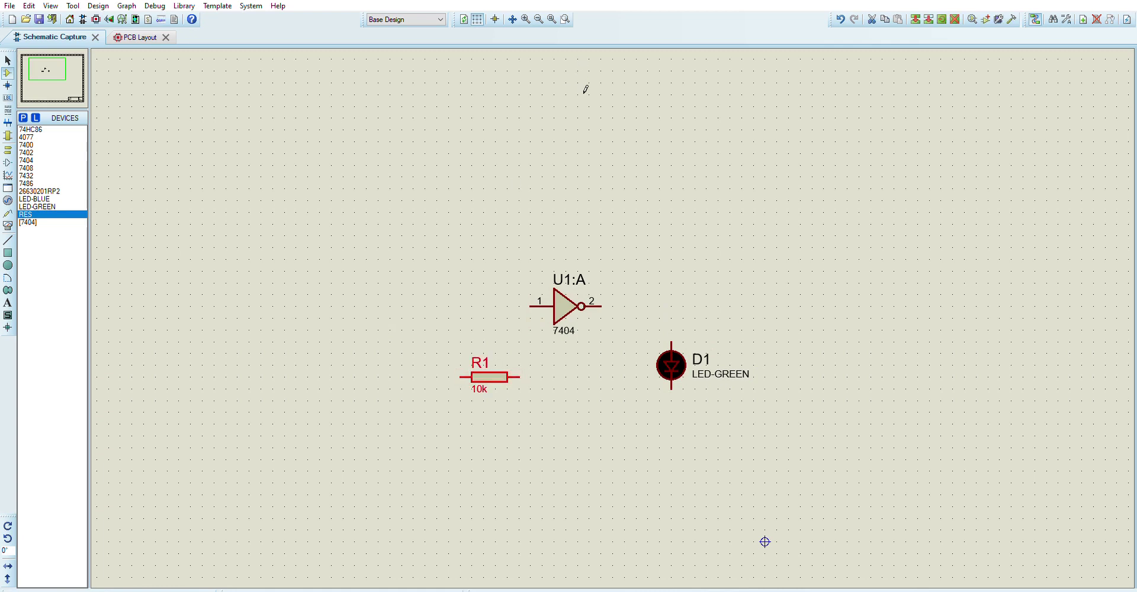
key("KP_Add")
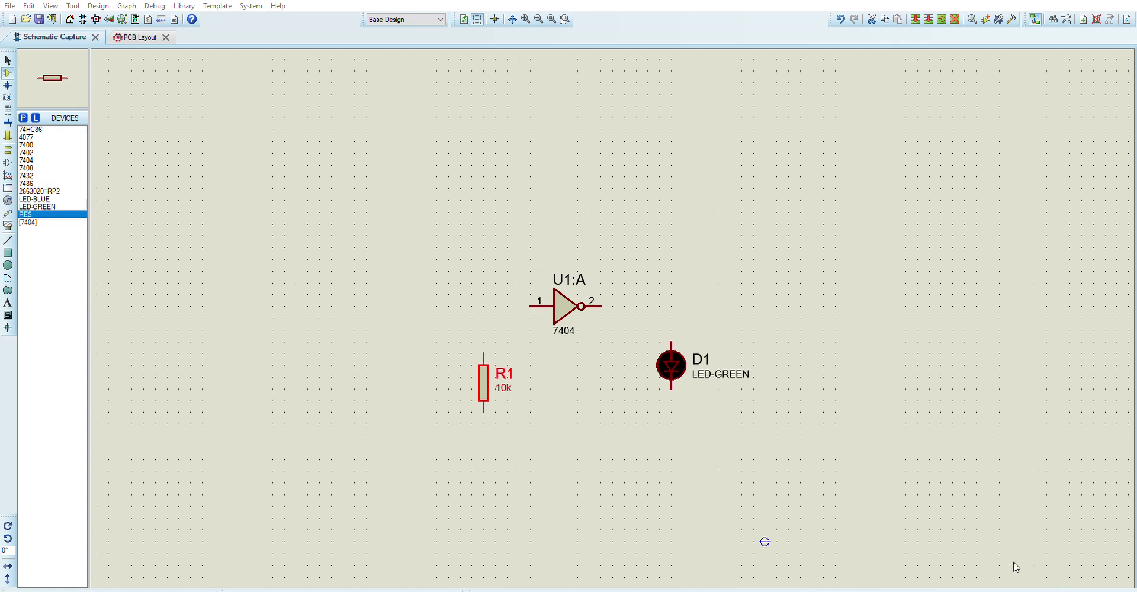
Add the BUTTON part to the device list and place one to the left of the inverter, level with its input
key("Up")
key("Up")
key("Up")
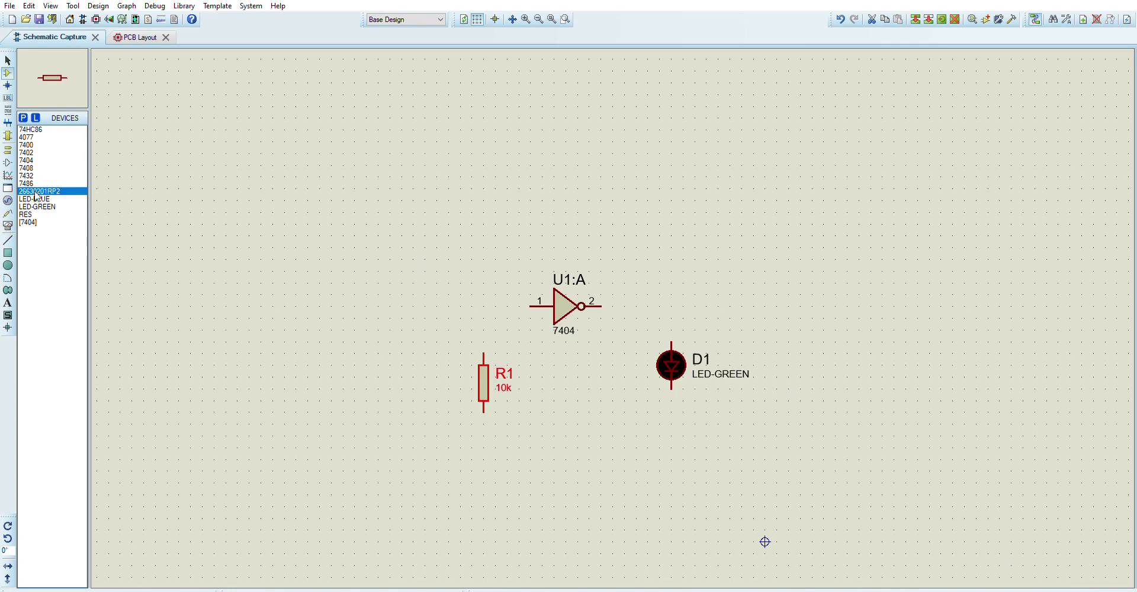
left_click(26, 129)
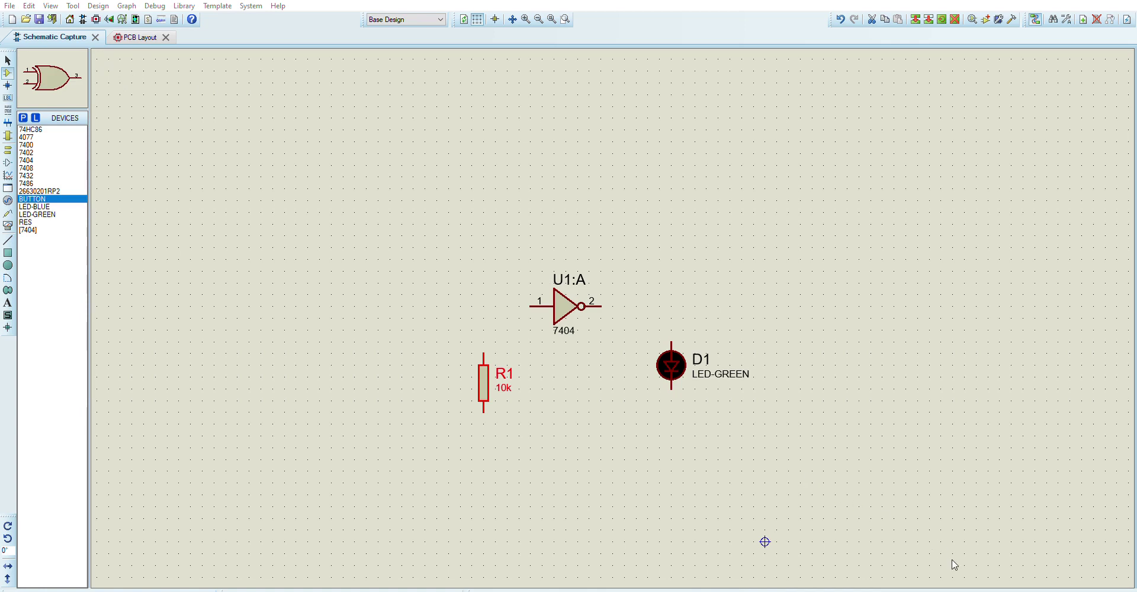
left_click(324, 310)
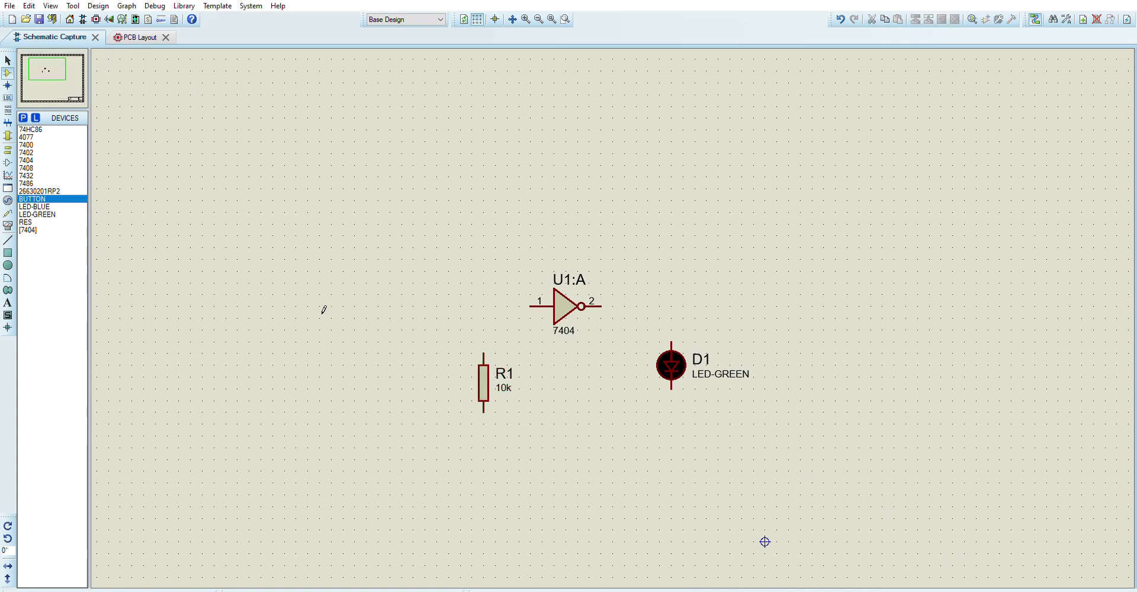
left_click(341, 279)
left_click(366, 301)
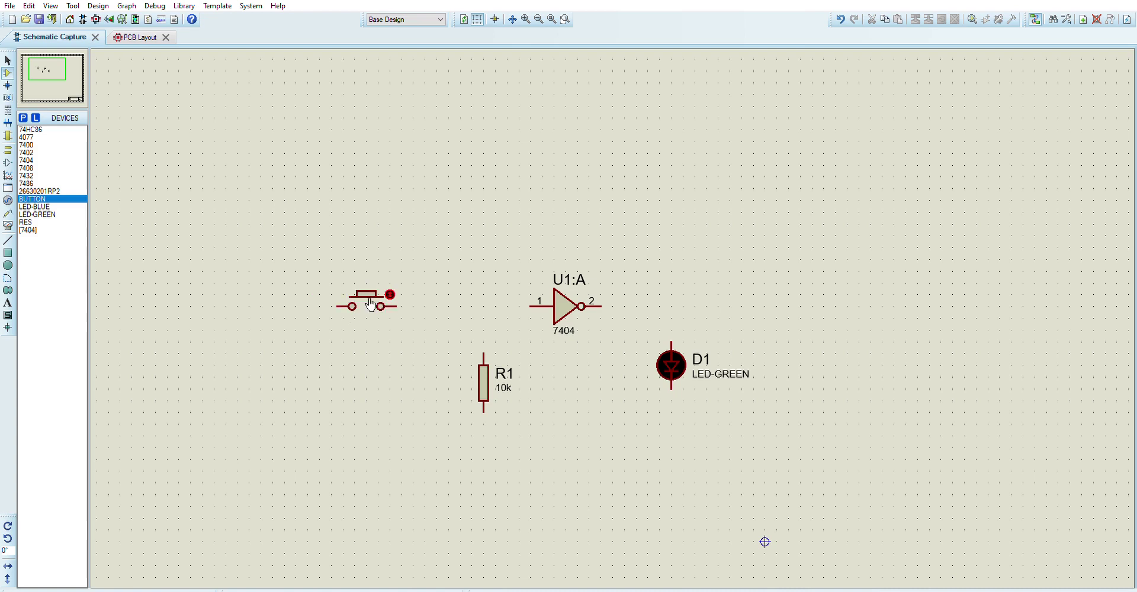
Wire the button and the resistor's upper end to the inverter's input, and the inverter's output to the green LED's upper pin
left_click(405, 306)
left_click(541, 303)
left_click(489, 350)
left_click(487, 306)
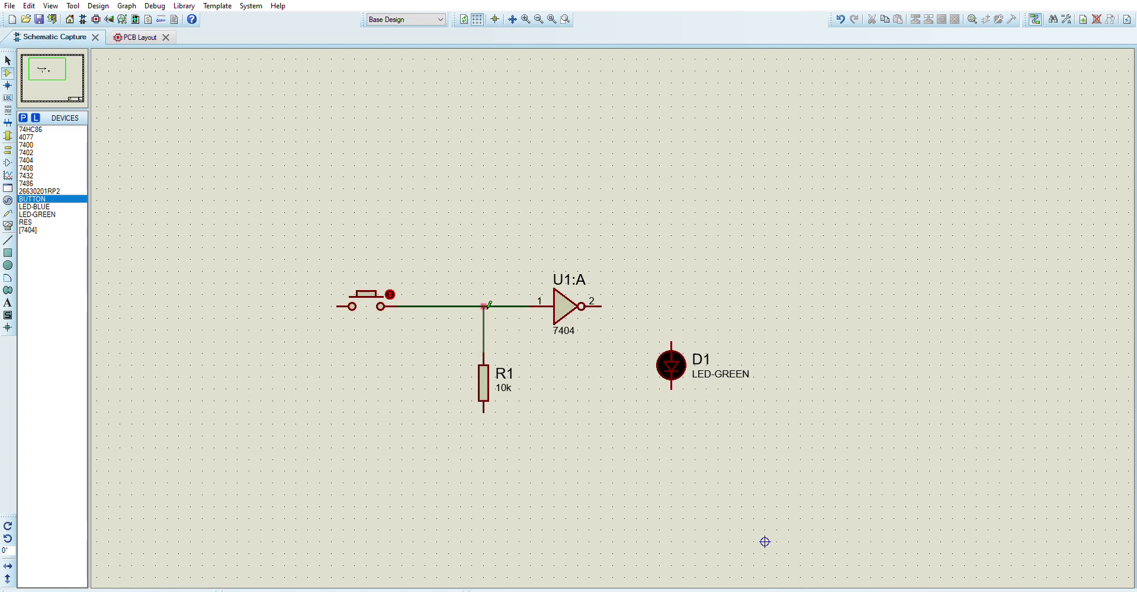
left_click(616, 305)
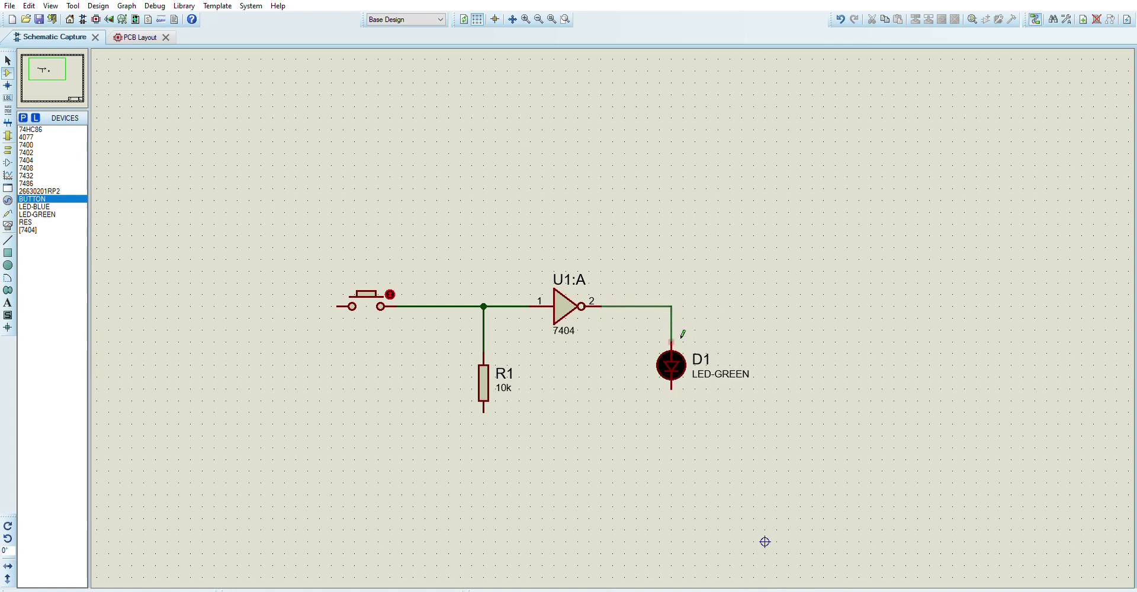
left_click(681, 341)
Place a ground terminal below the resistor and wire it to the resistor's lower end
left_click(9, 137)
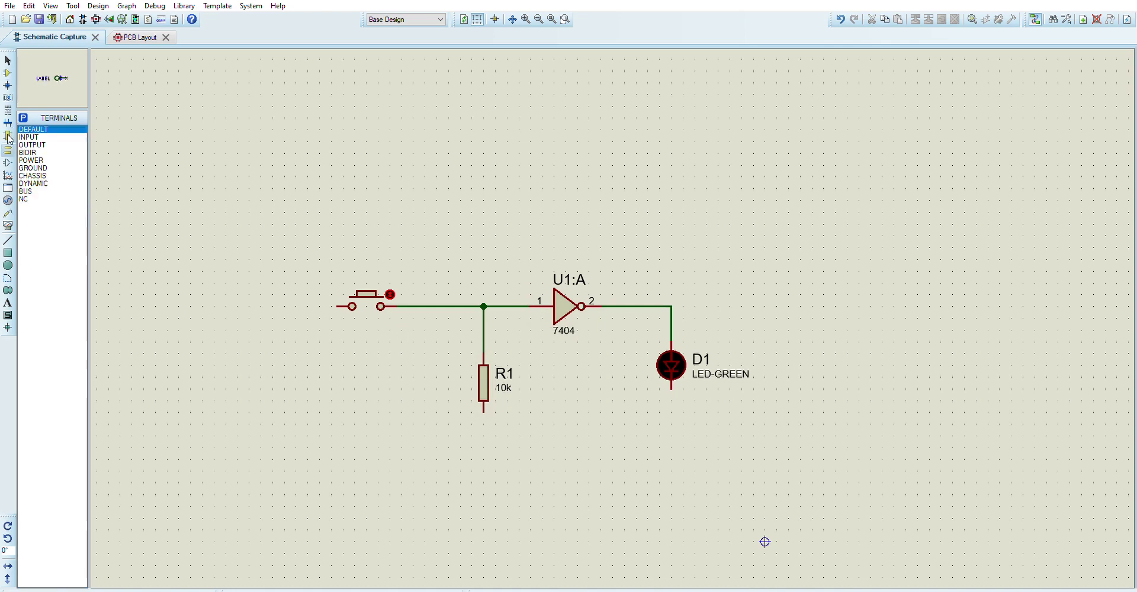
left_click(34, 168)
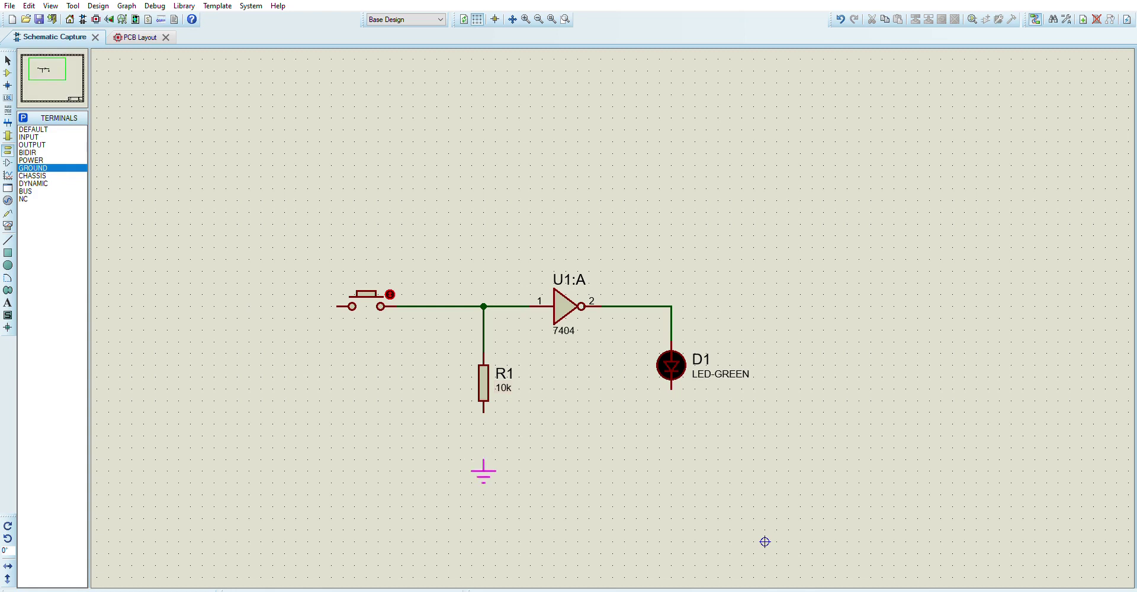
left_click(483, 460)
left_click(490, 457)
left_click(492, 413)
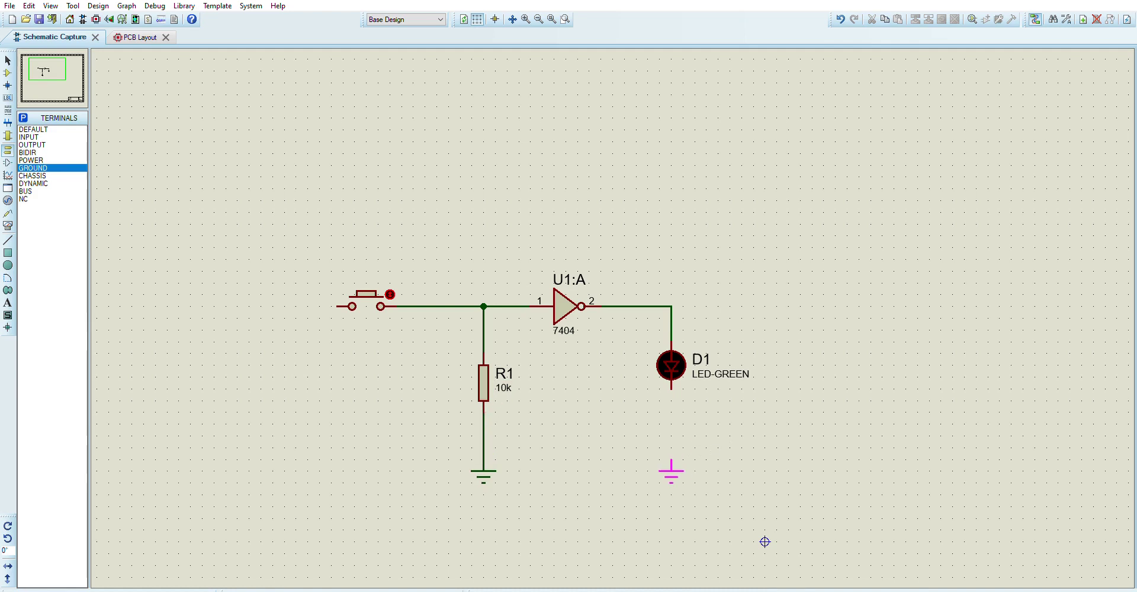
Place a second ground terminal below the green LED and wire it to the LED's lower pin
left_click(671, 460)
left_click(679, 459)
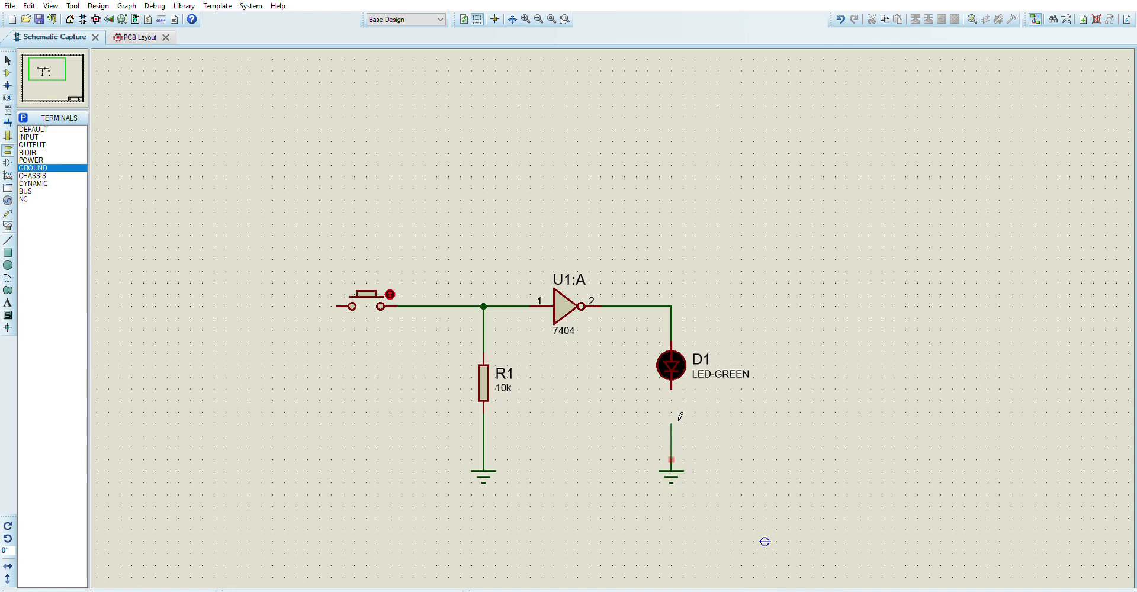
left_click(677, 389)
Place a power terminal to the left of the button and wire it to the button's free pin
left_click(40, 159)
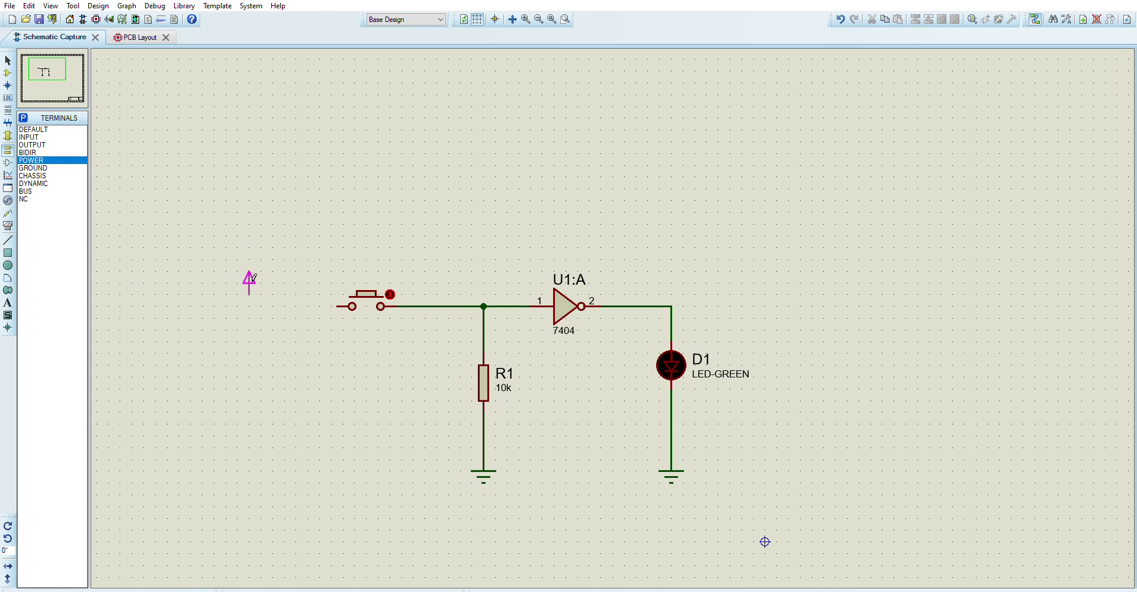
left_click(252, 279)
left_click(250, 295)
left_click(343, 306)
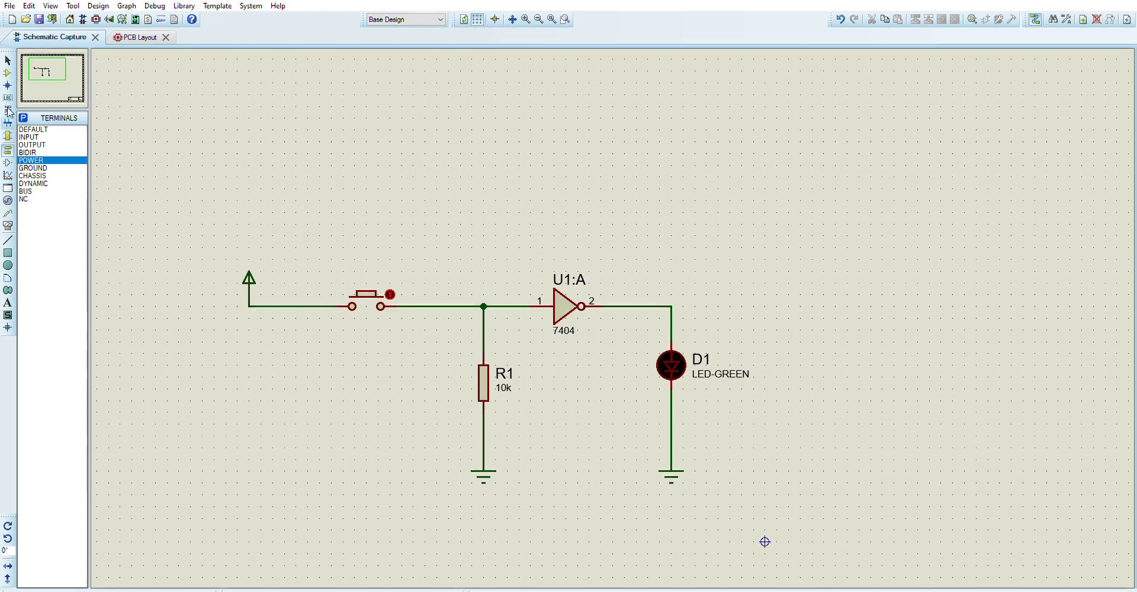
left_click(7, 200)
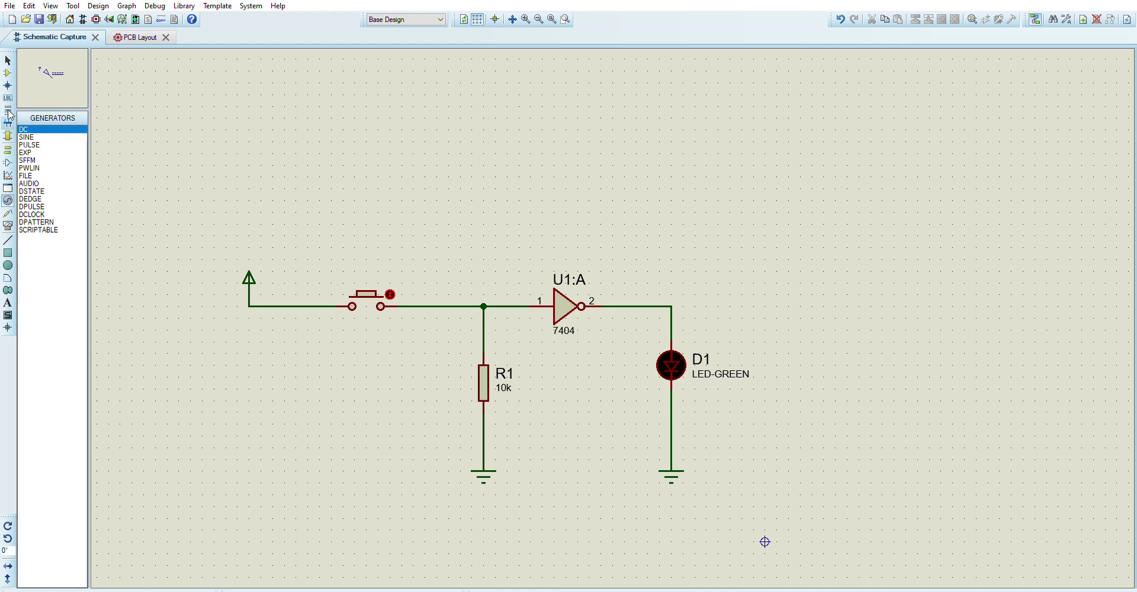
left_click(8, 70)
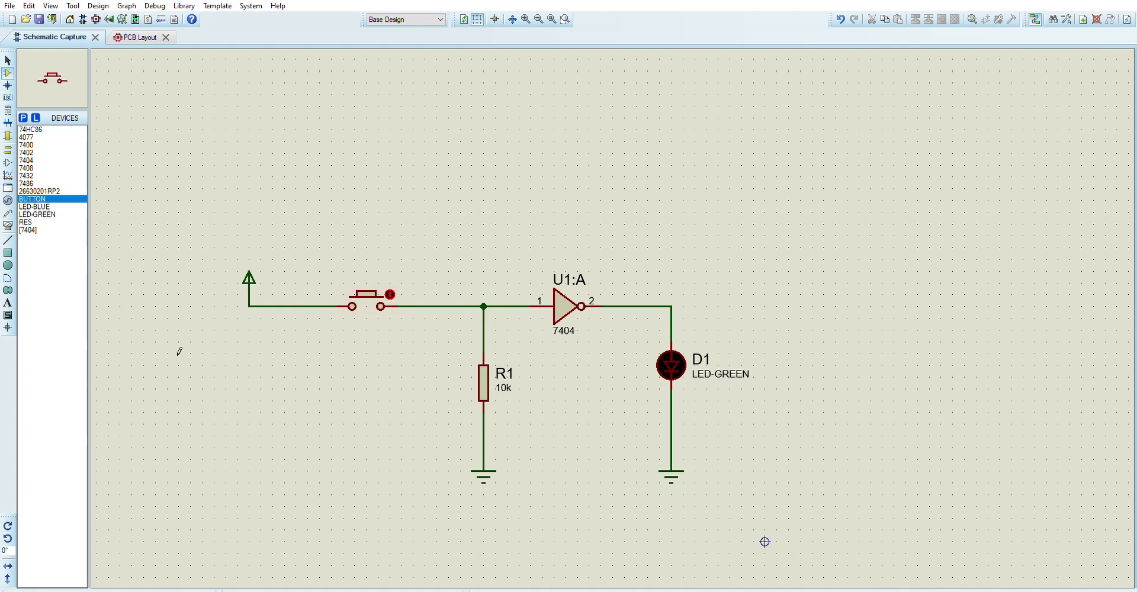
Run the simulation, latch the button closed to check the circuit's response, and stop the simulation
left_click(21, 585)
left_click(401, 289)
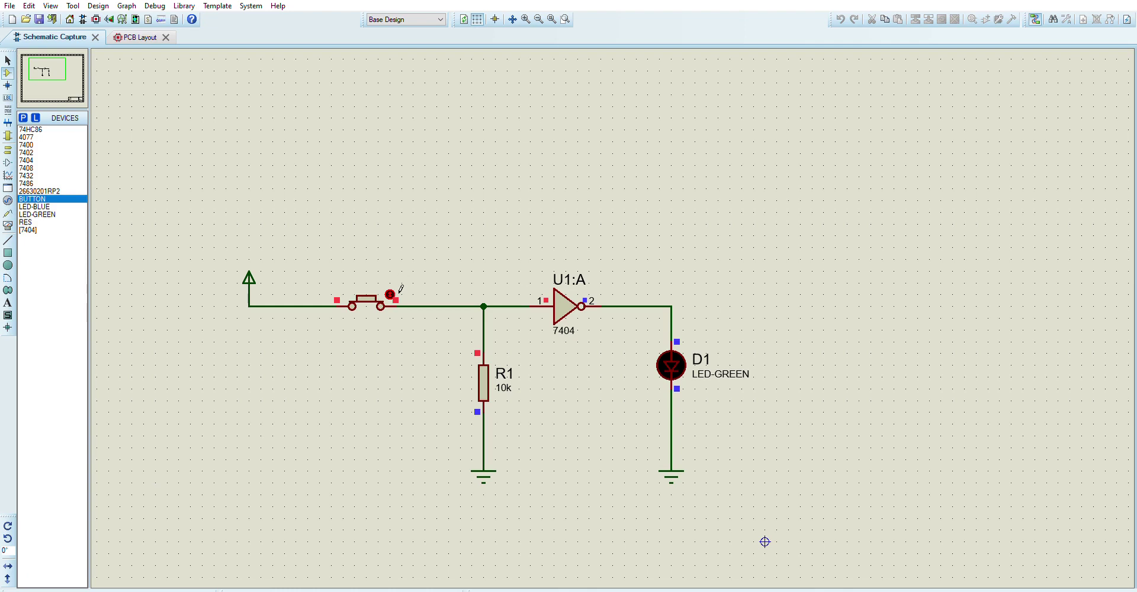
left_click(81, 587)
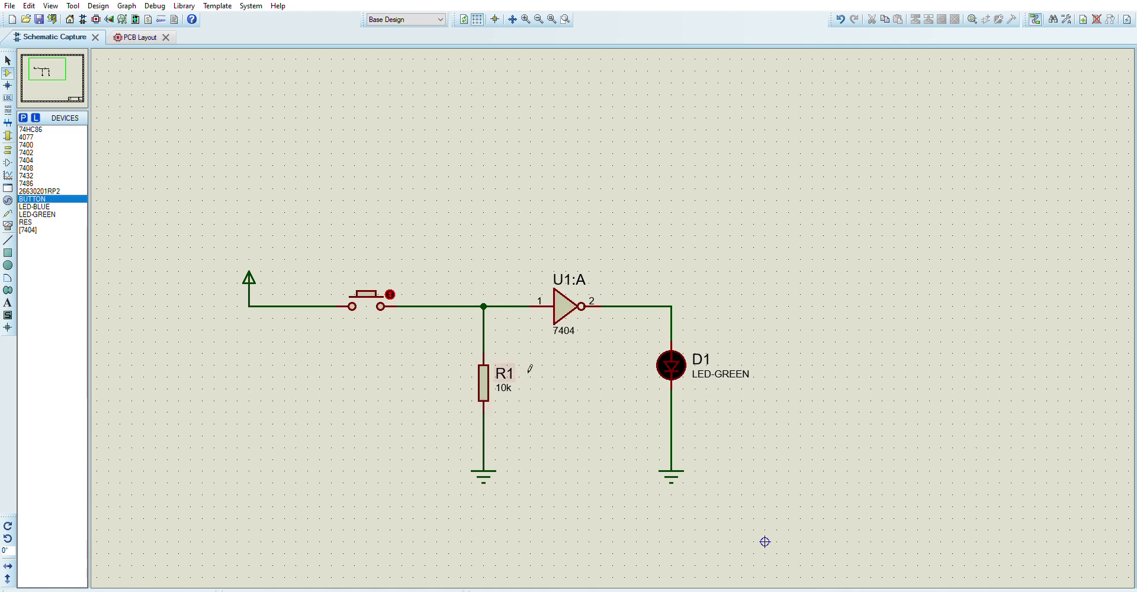
Set the value of resistor R1 to 100
left_click(504, 388)
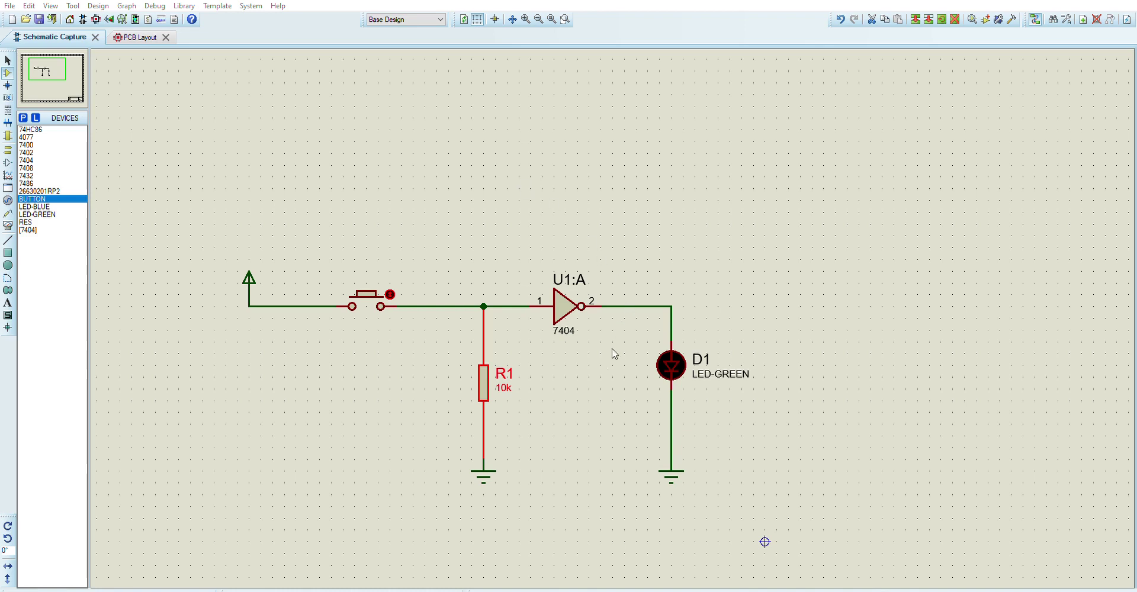
key("ctrl+z")
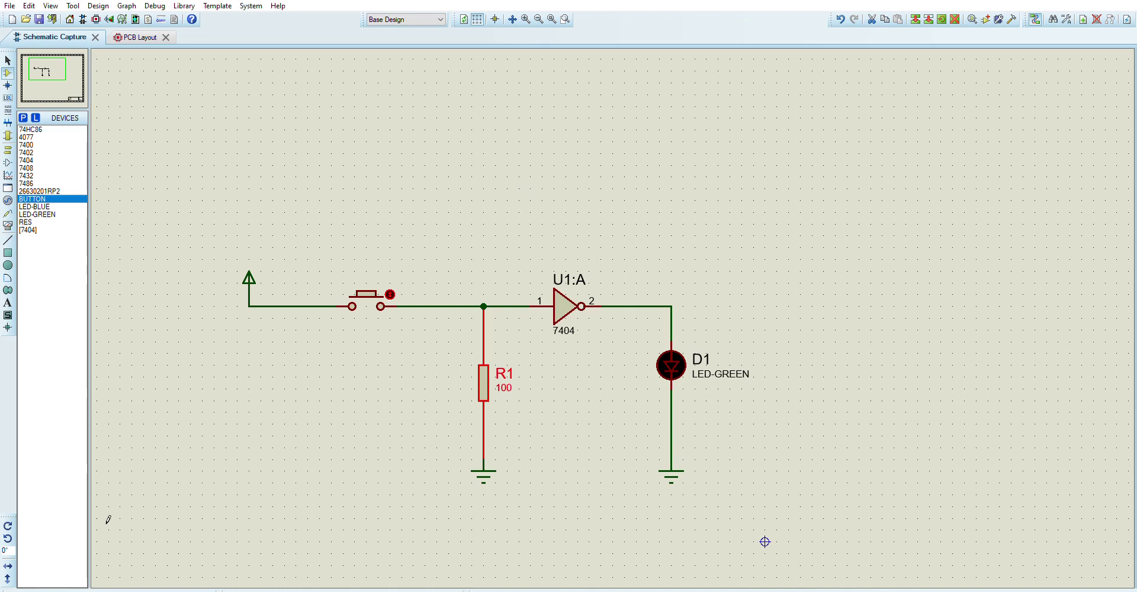
Simulate the inverter circuit again, switching the button closed and open to check the LED, and stop the simulation
left_click(13, 588)
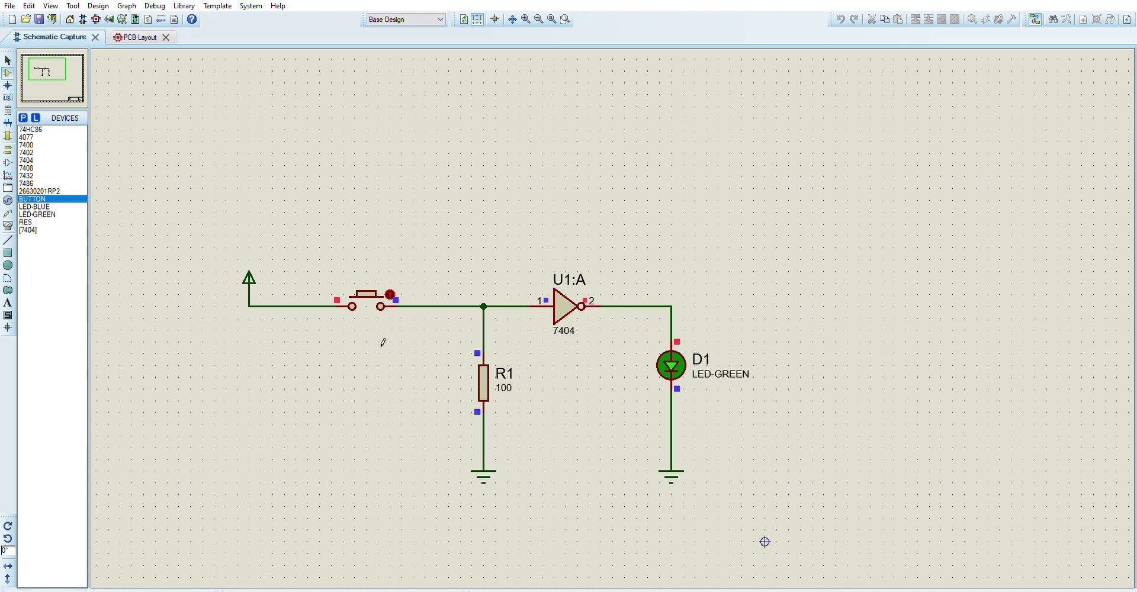
left_click(397, 287)
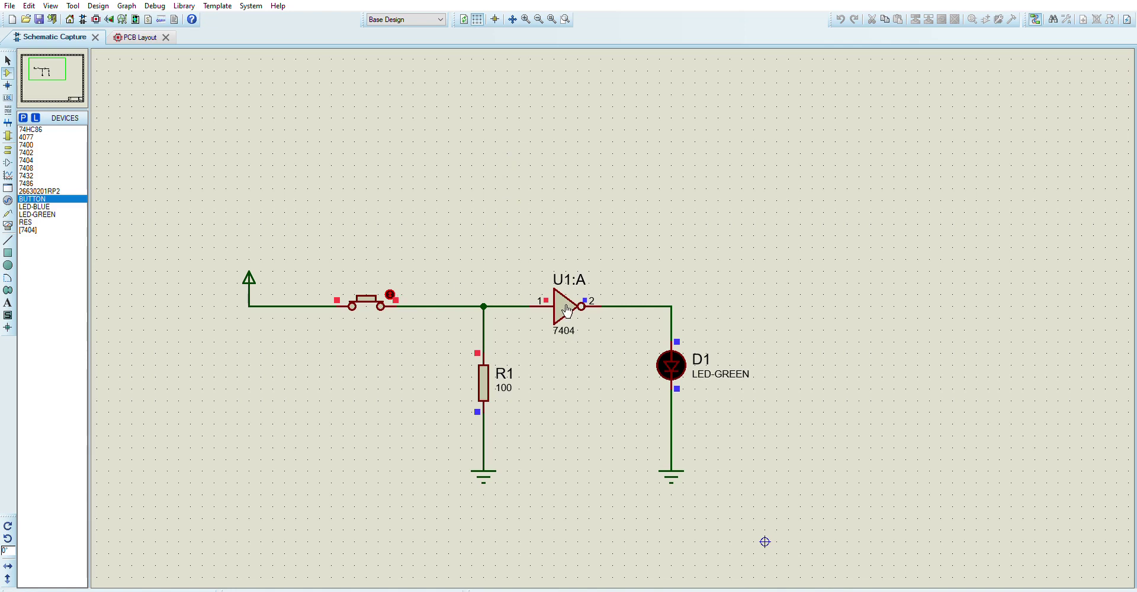
left_click(401, 294)
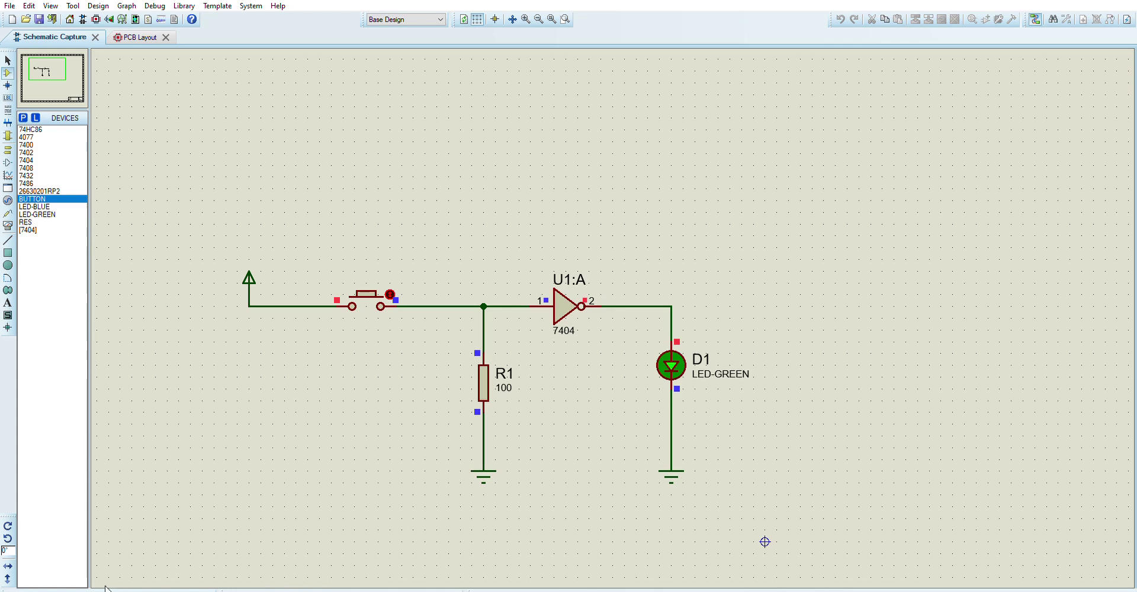
left_click(86, 587)
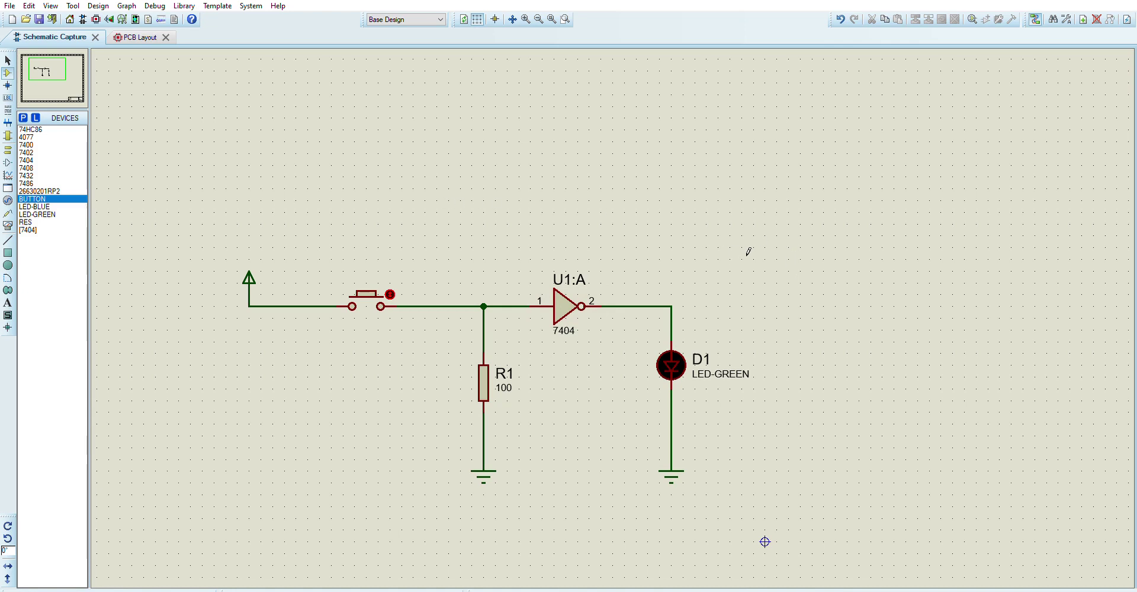
left_click_drag(742, 260, 217, 452)
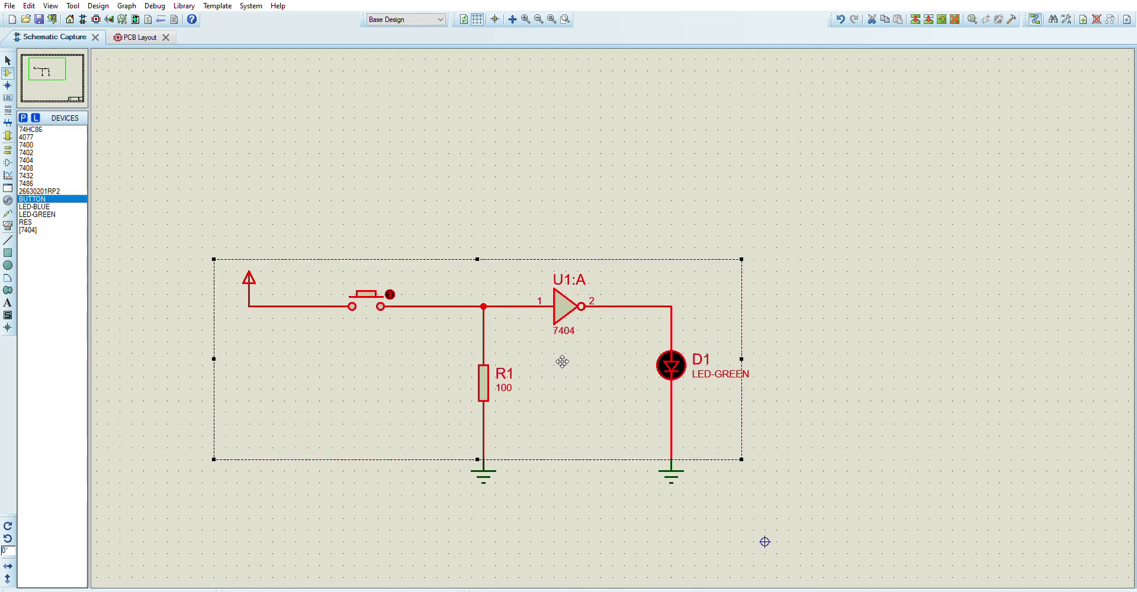
left_click(447, 155)
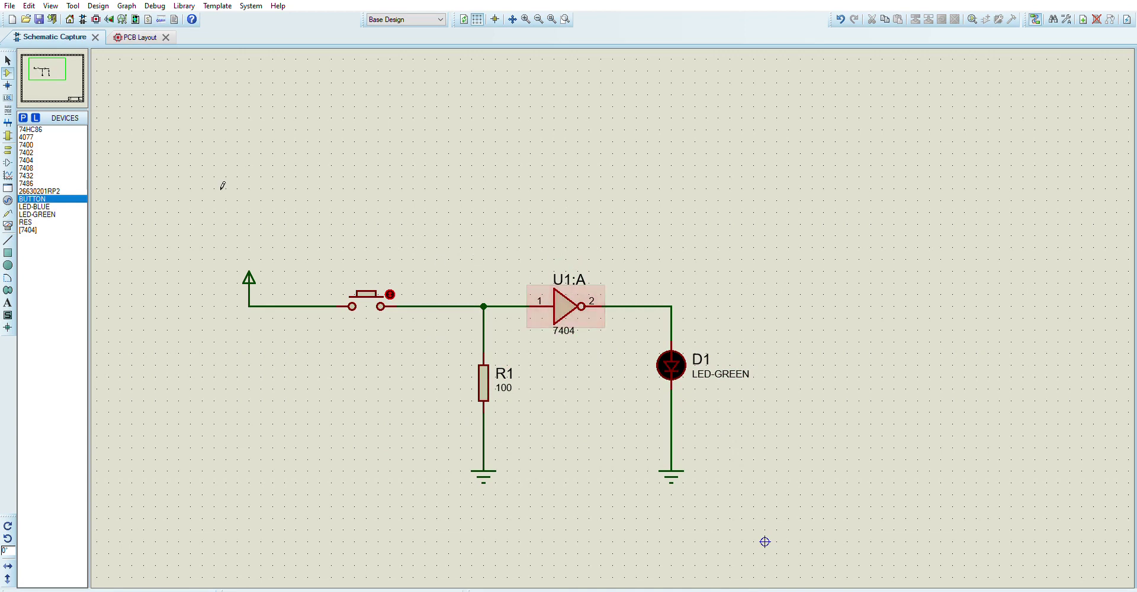
Replace the 7404 inverter with a 7408 AND gate placed above it, keeping its lower input connected to the button line
left_click(30, 135)
left_click(27, 152)
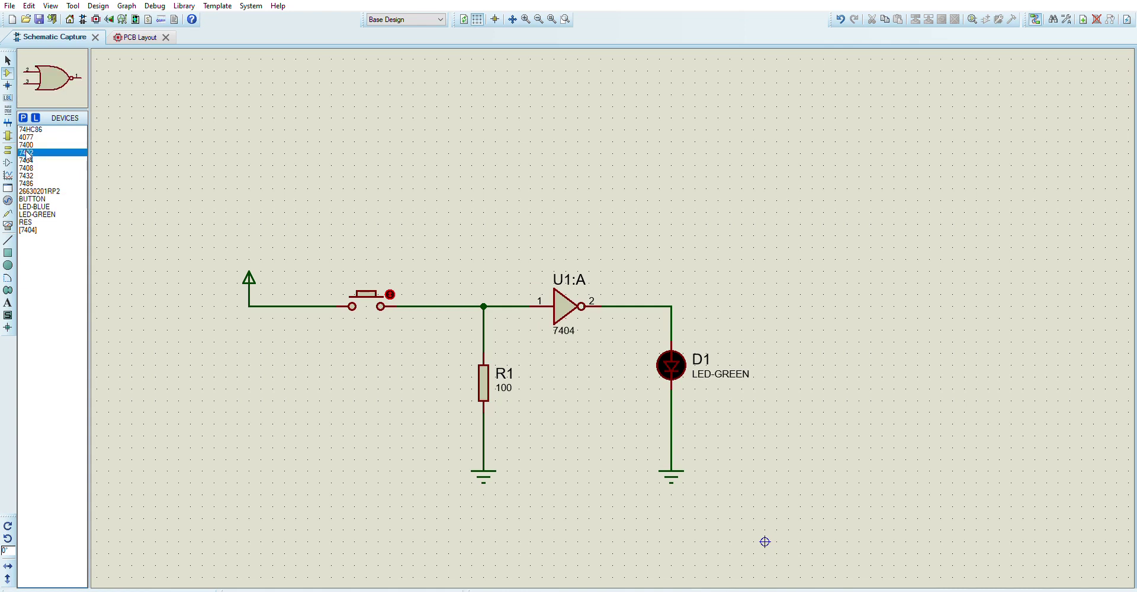
left_click(26, 160)
left_click(26, 169)
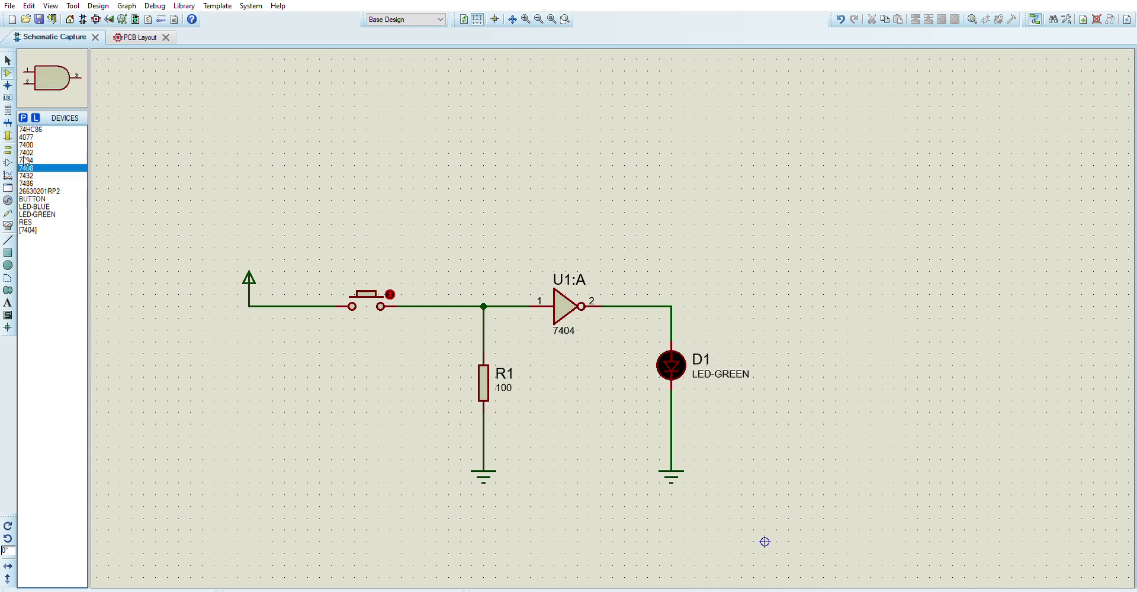
left_click(571, 215)
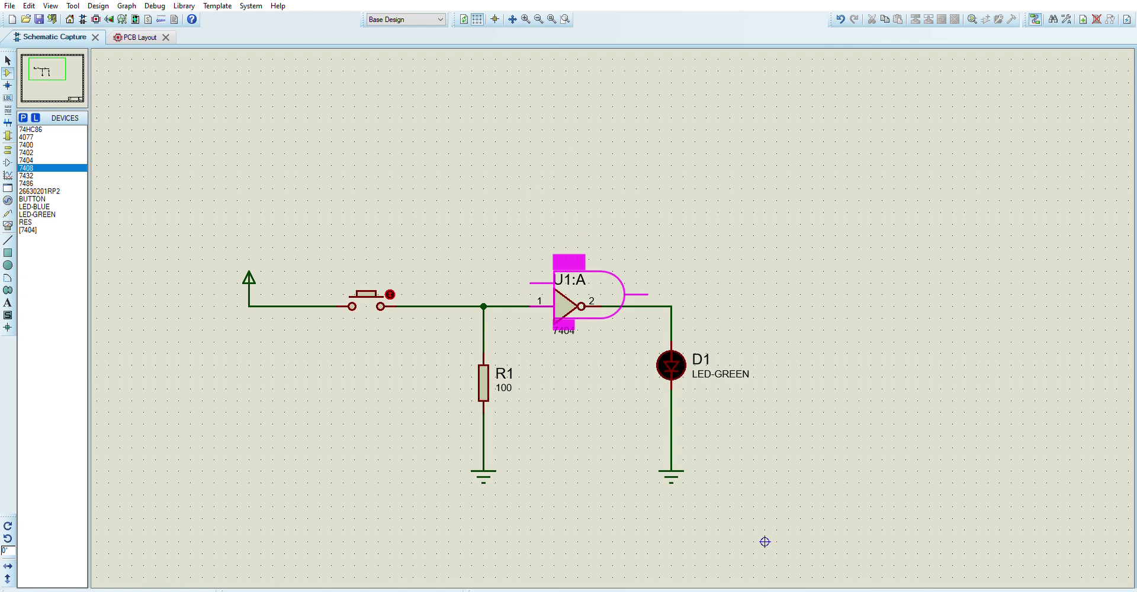
left_click(589, 294)
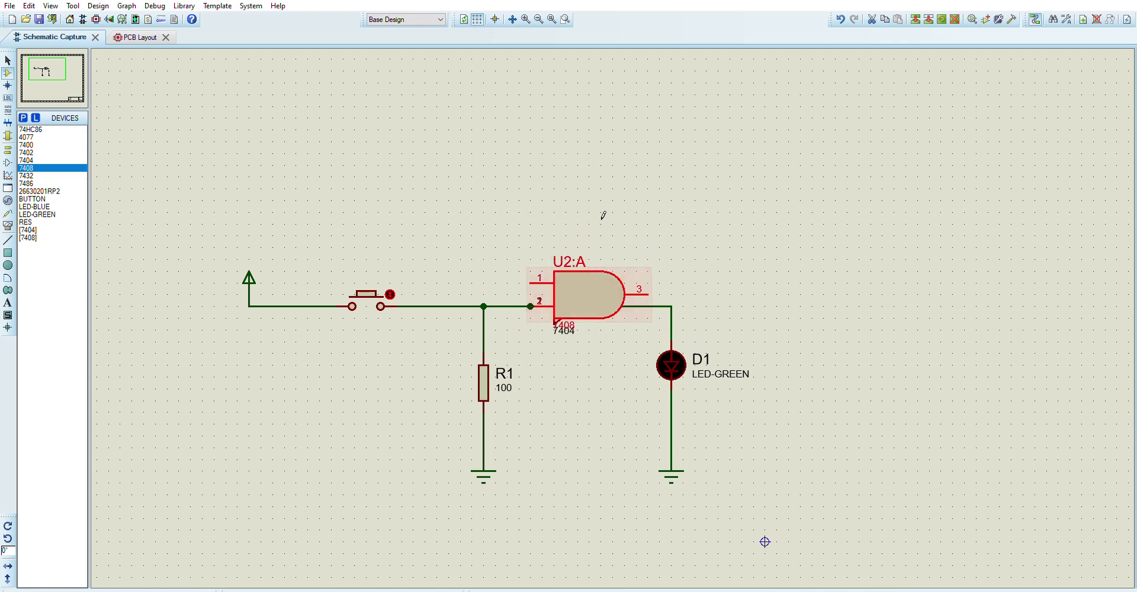
left_click_drag(582, 290, 592, 213)
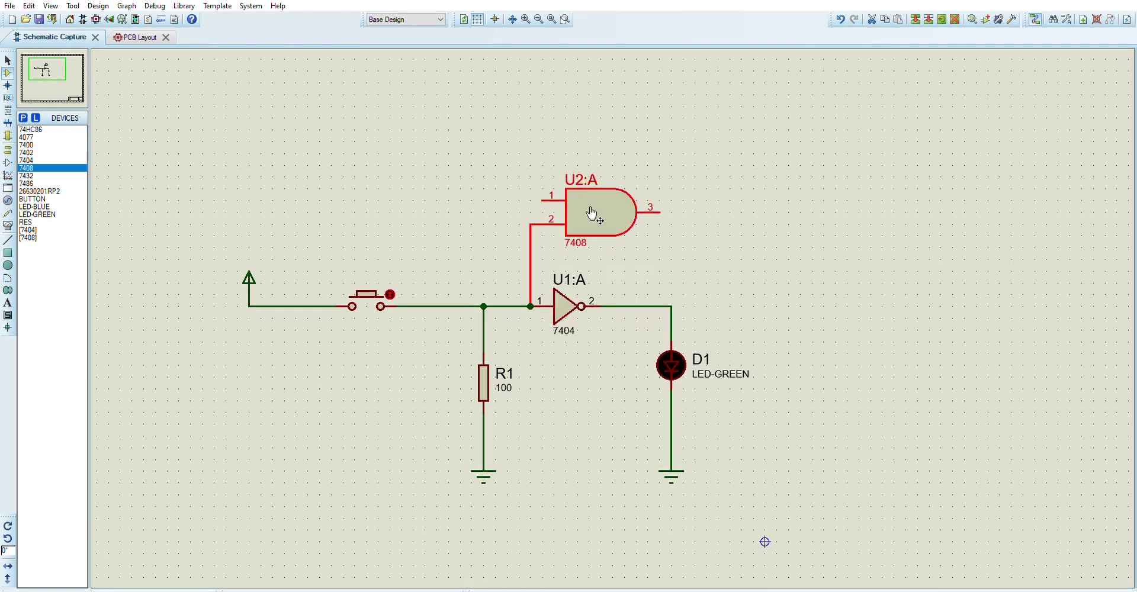
left_click(571, 303)
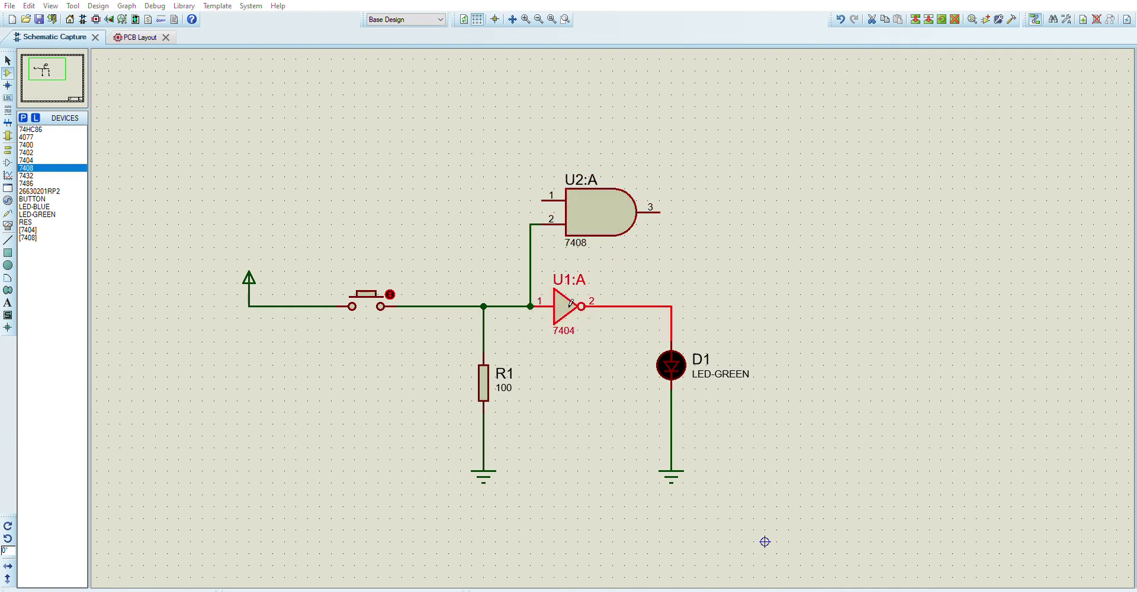
key("Delete")
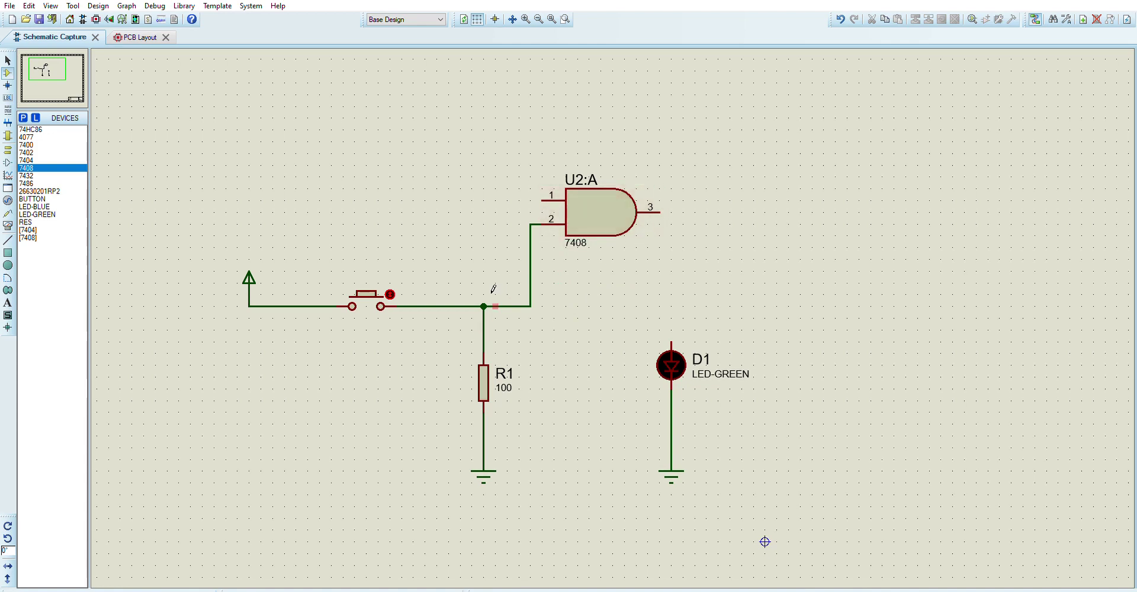
Wire the AND gate's output to the upper pin of LED D1
left_click(667, 210)
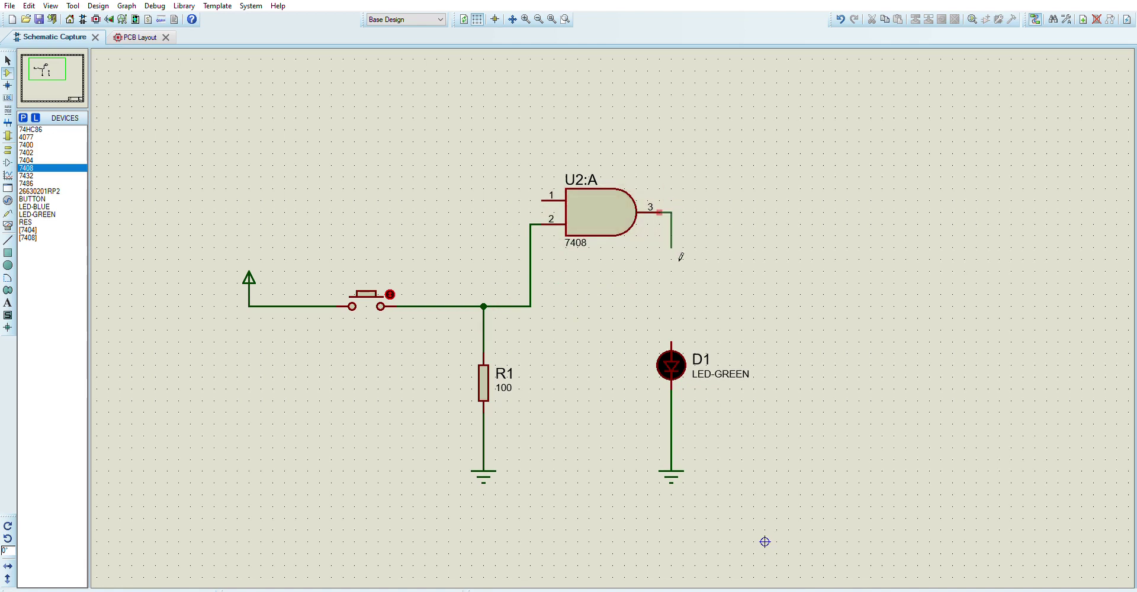
left_click(671, 343)
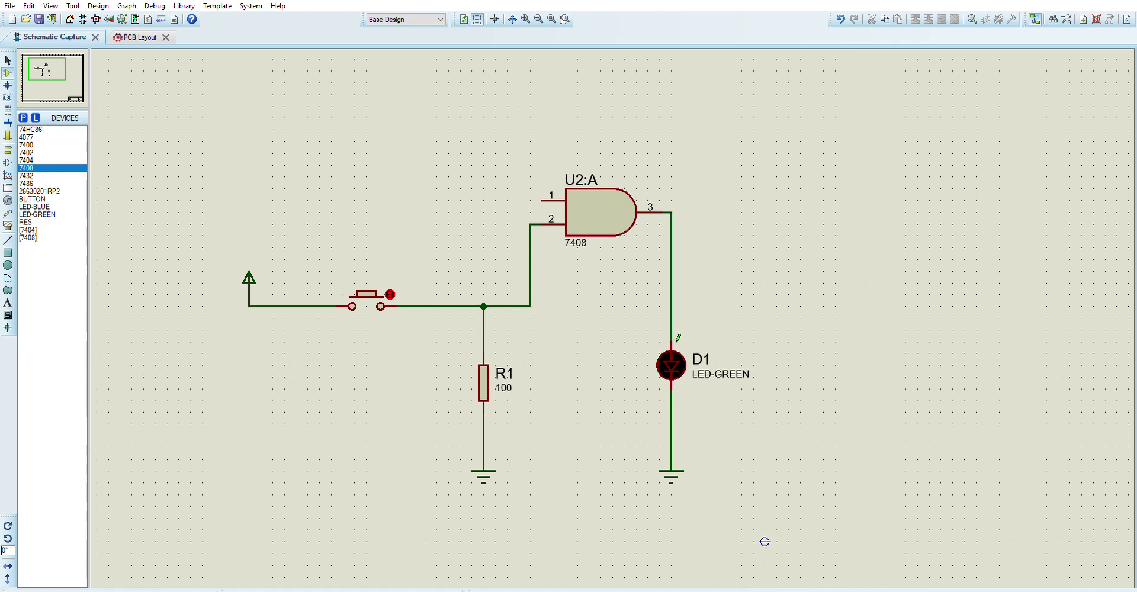
left_click(540, 200)
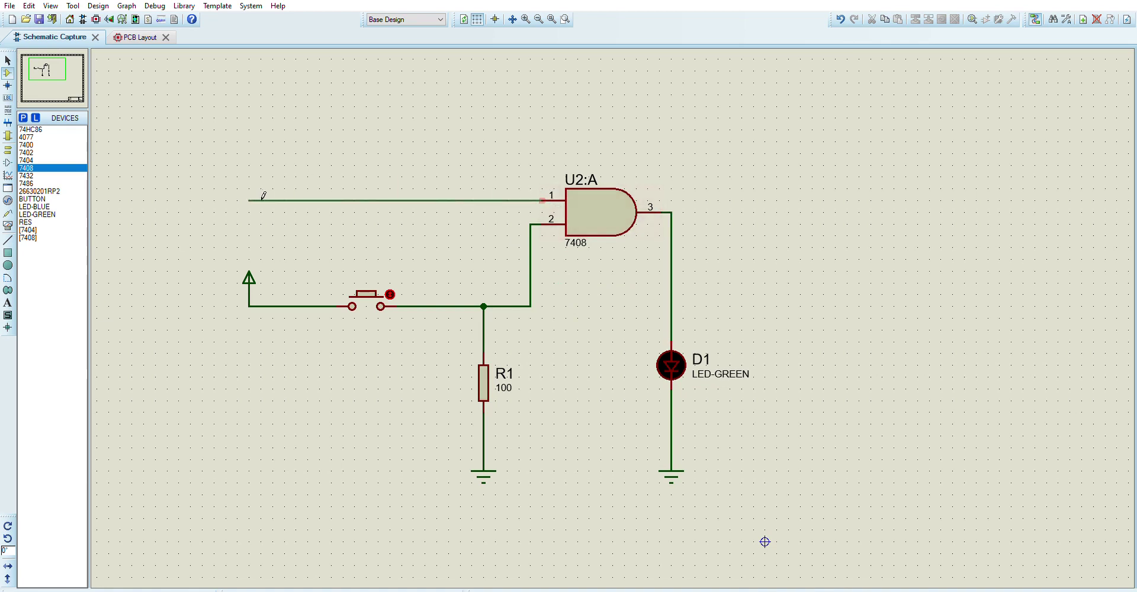
right_click(514, 218)
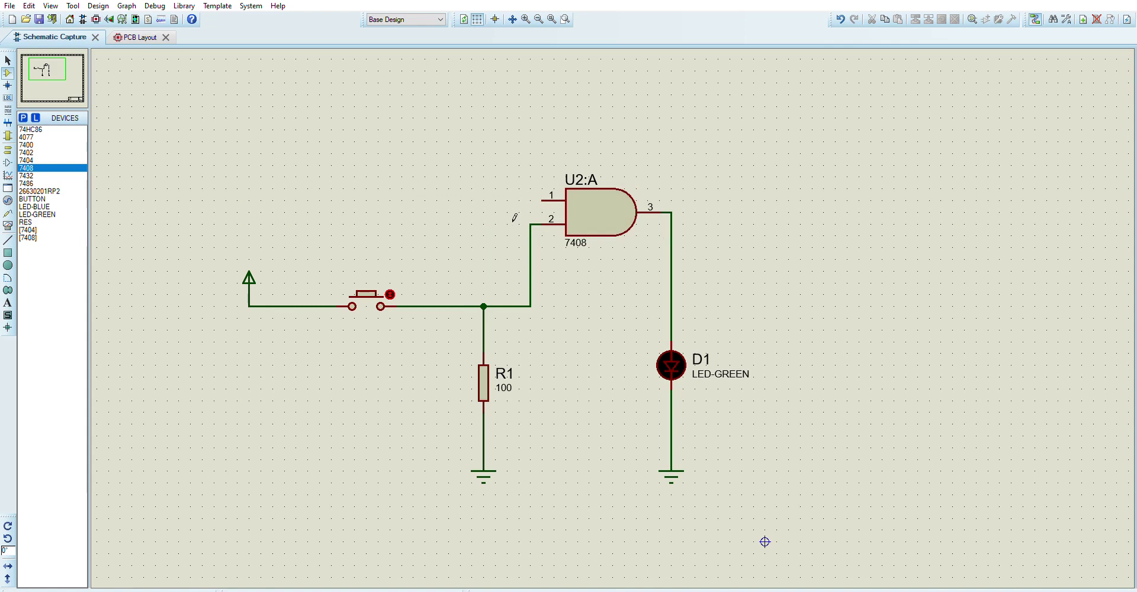
Place a second push button above the first and wire it between the AND gate's input 1 and the power line
left_click(31, 198)
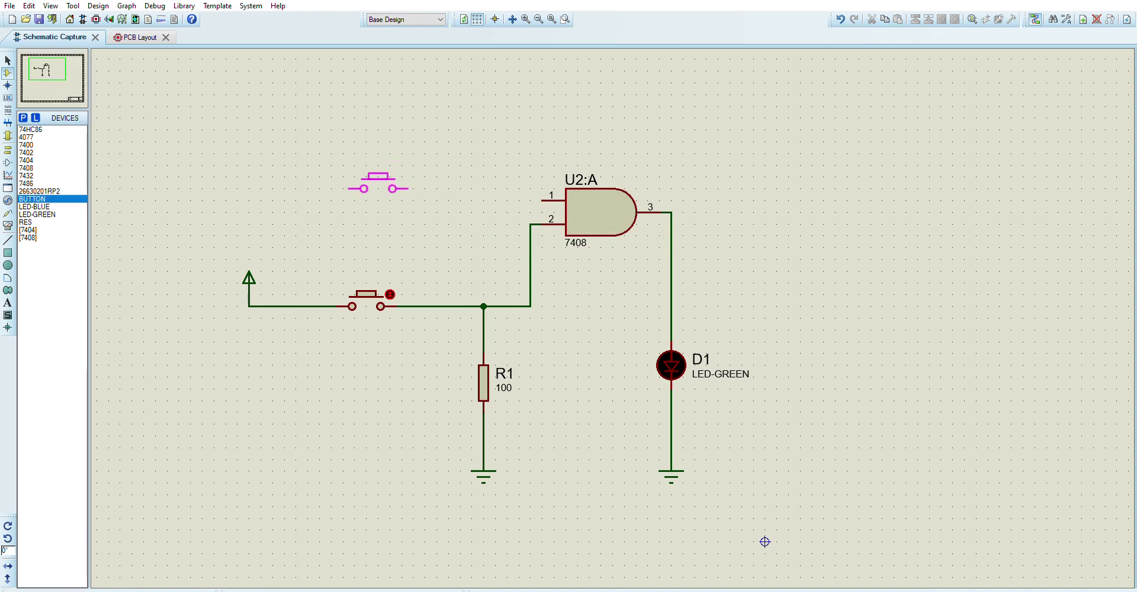
left_click(378, 195)
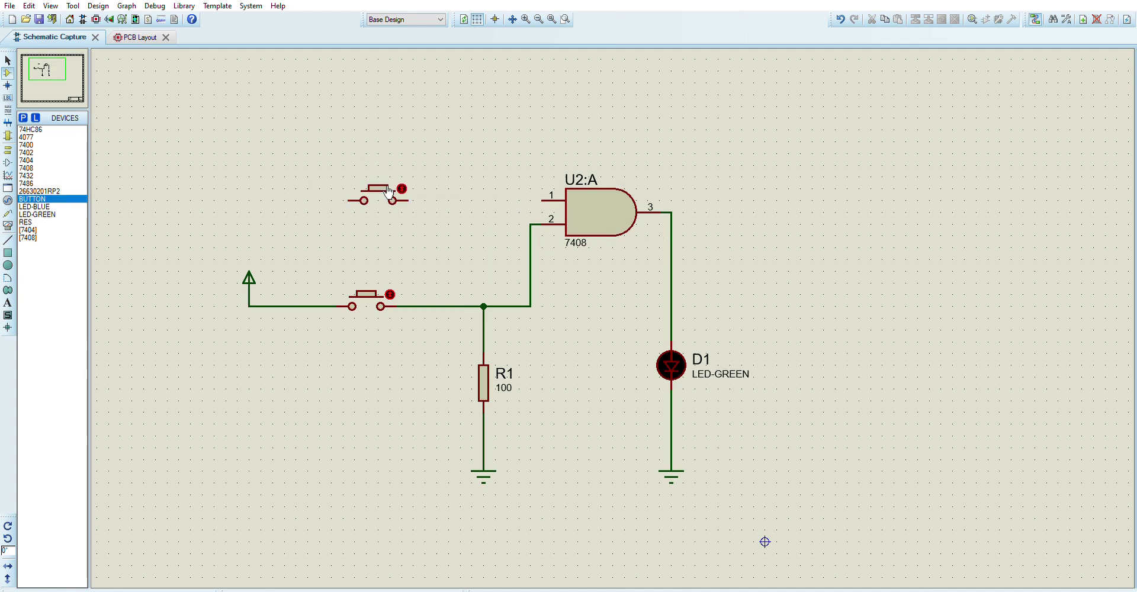
left_click(414, 201)
left_click(350, 200)
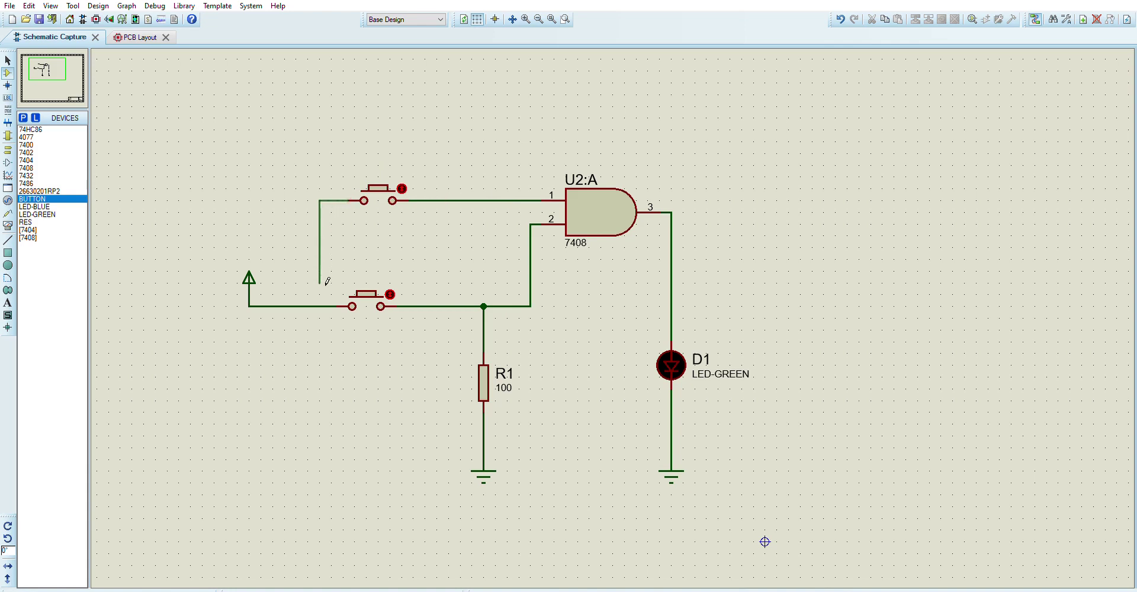
left_click(319, 306)
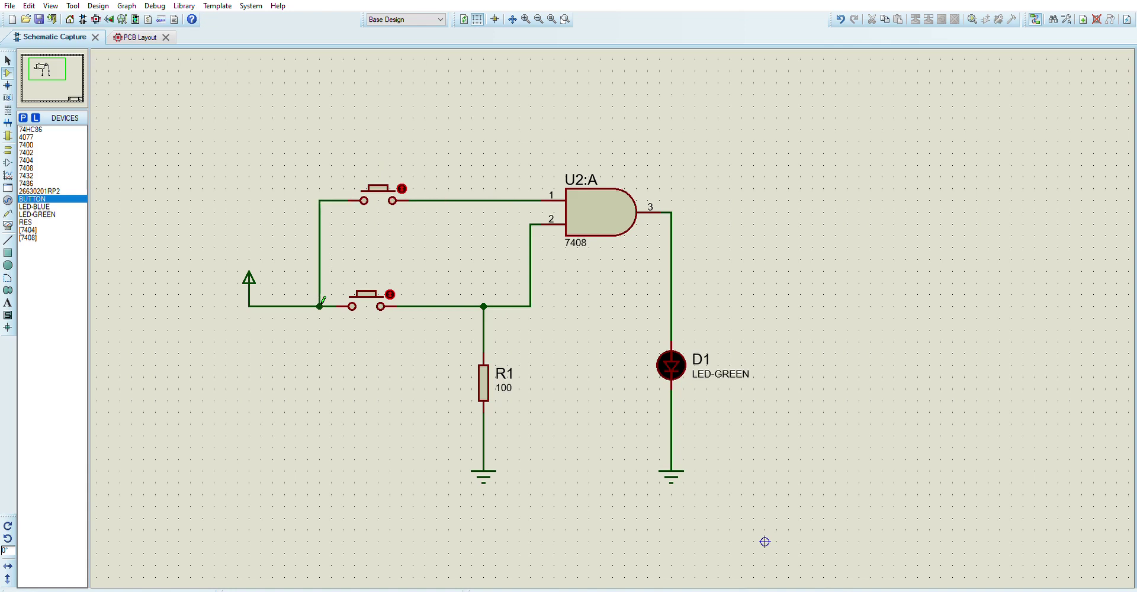
Place a second resistor vertically beside R1 and wire its upper pin to the line between the upper button and the AND gate
left_click(28, 222)
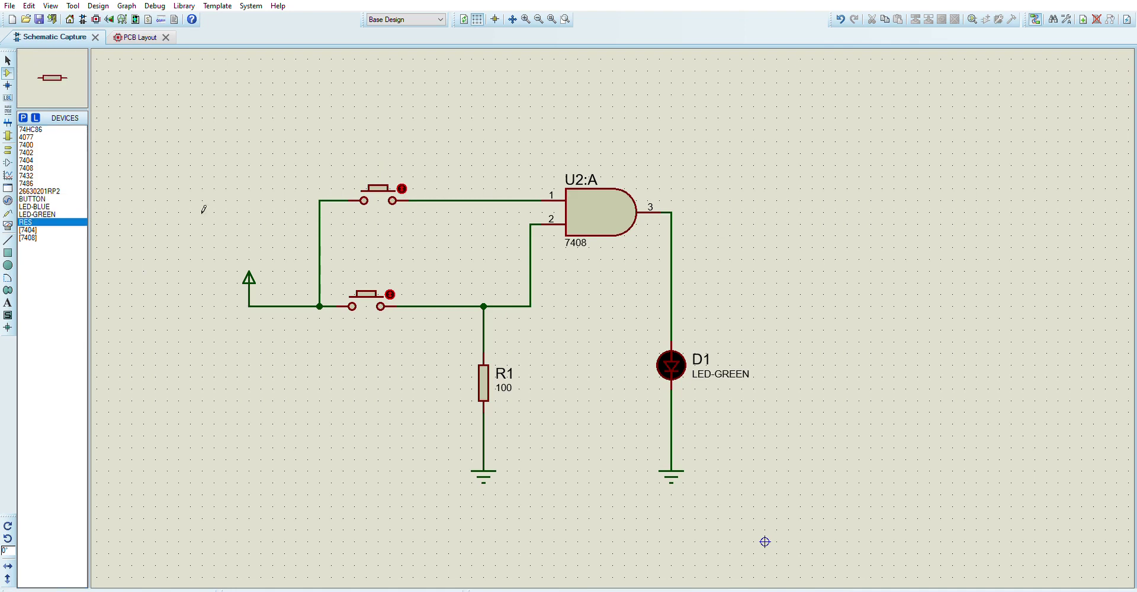
left_click(437, 405)
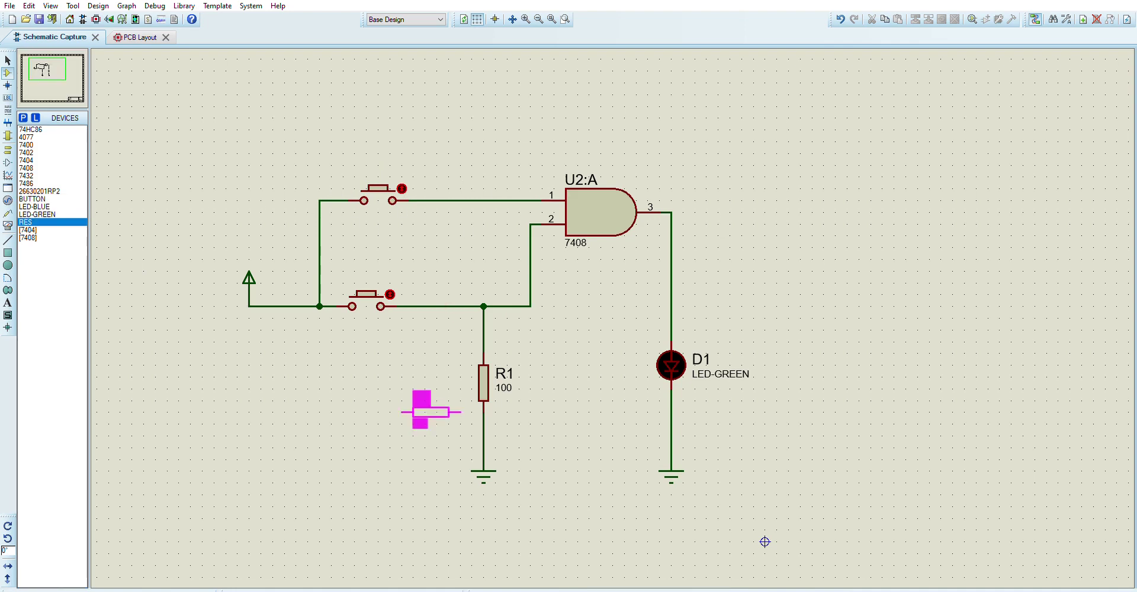
left_click(432, 389)
left_click(433, 389)
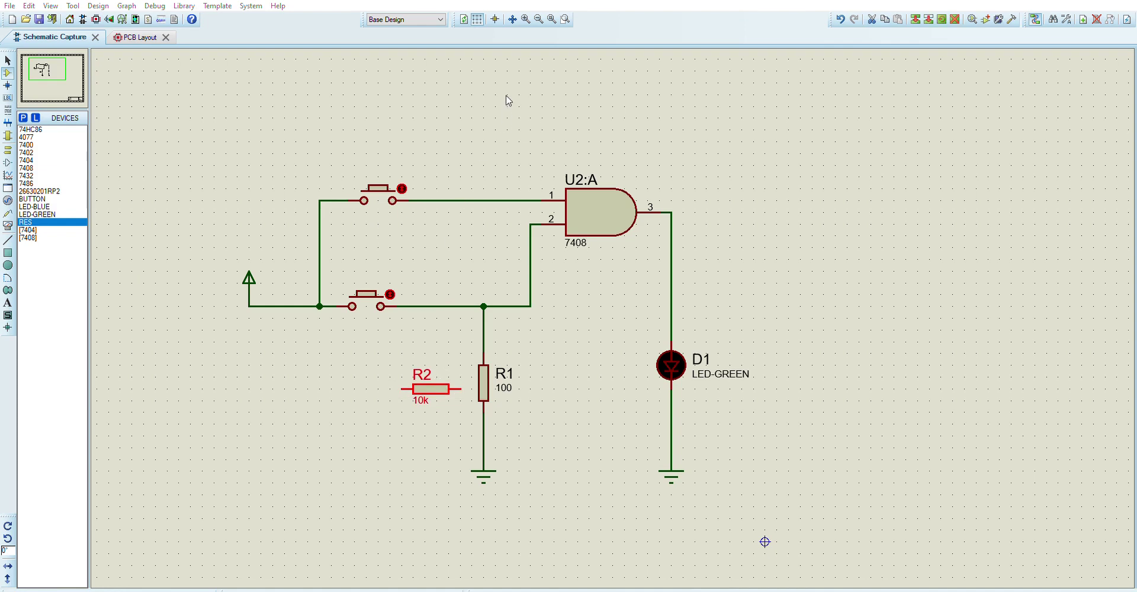
key("KP_Add")
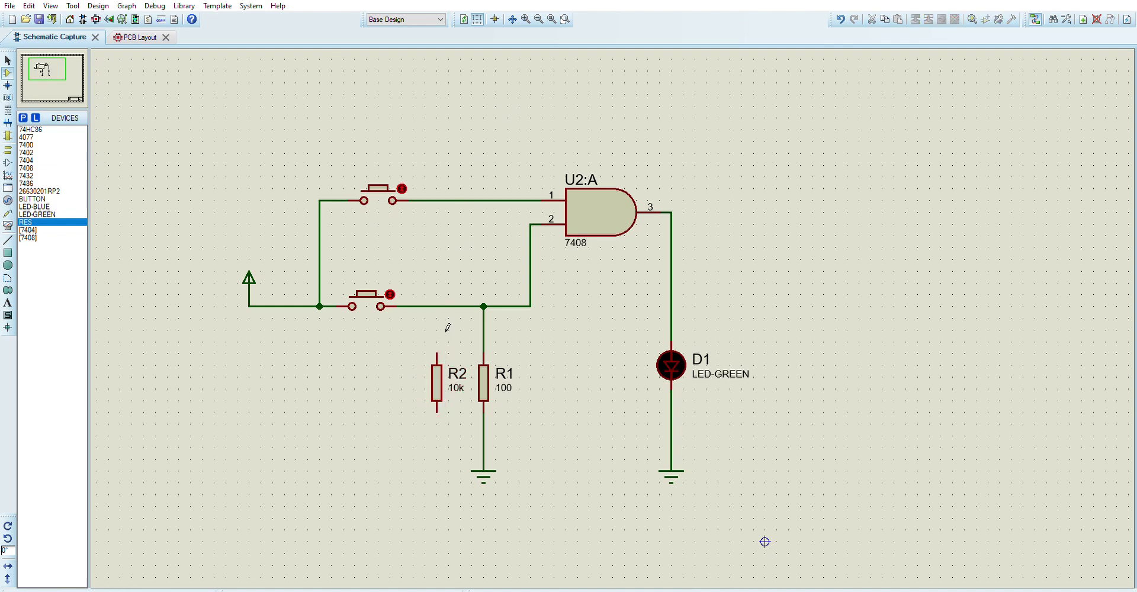
left_click(438, 353)
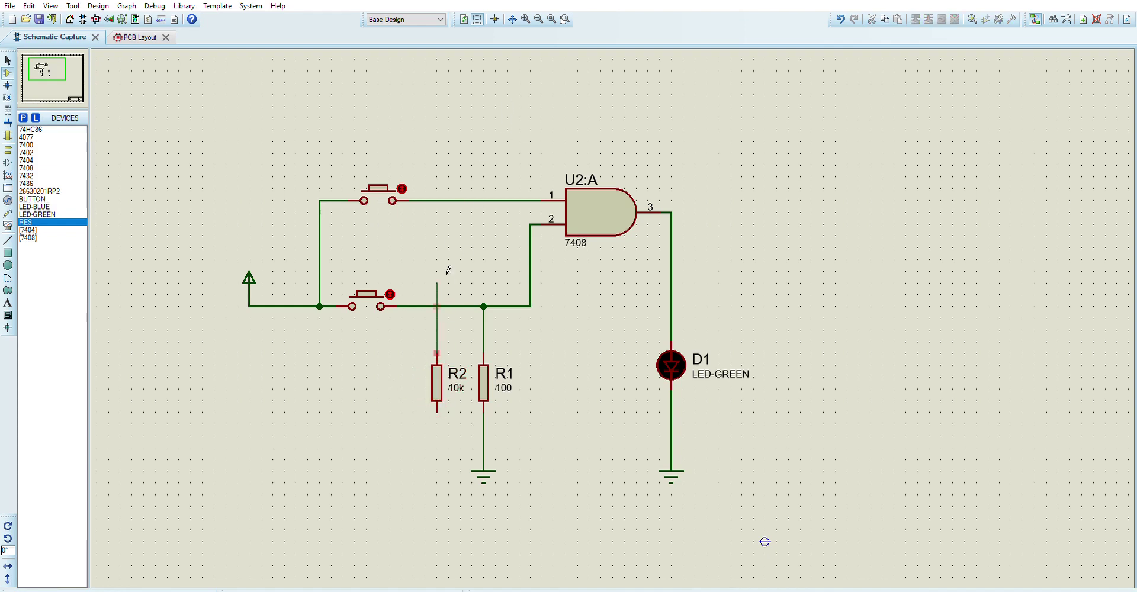
left_click(444, 199)
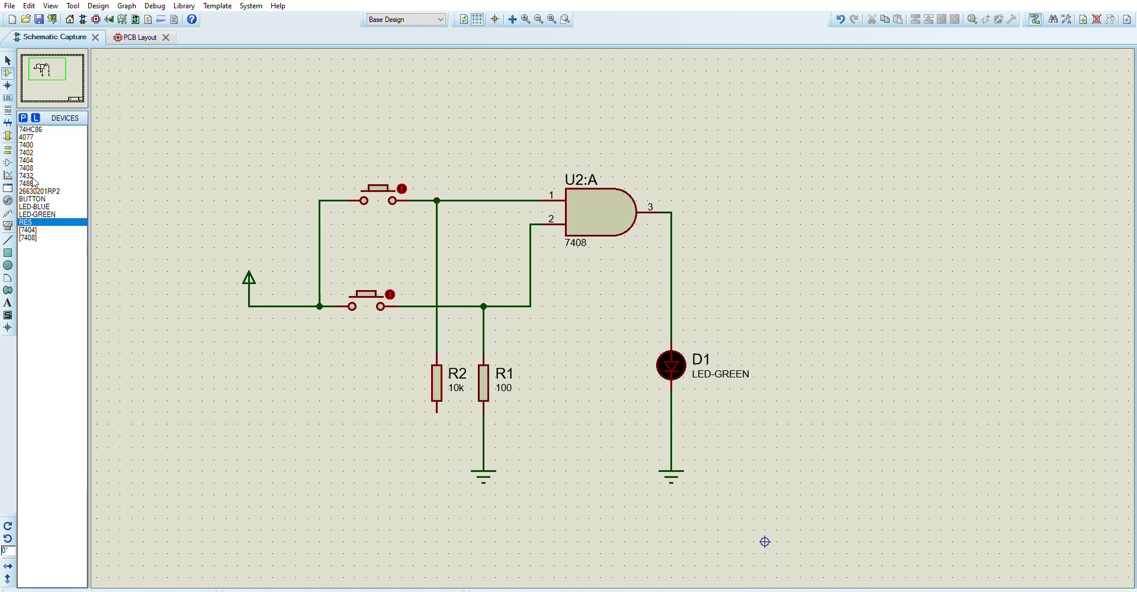
Place a ground terminal below resistor R2, wire it to the resistor's lower pin, and set R2's value to 100
left_click(7, 149)
left_click(32, 168)
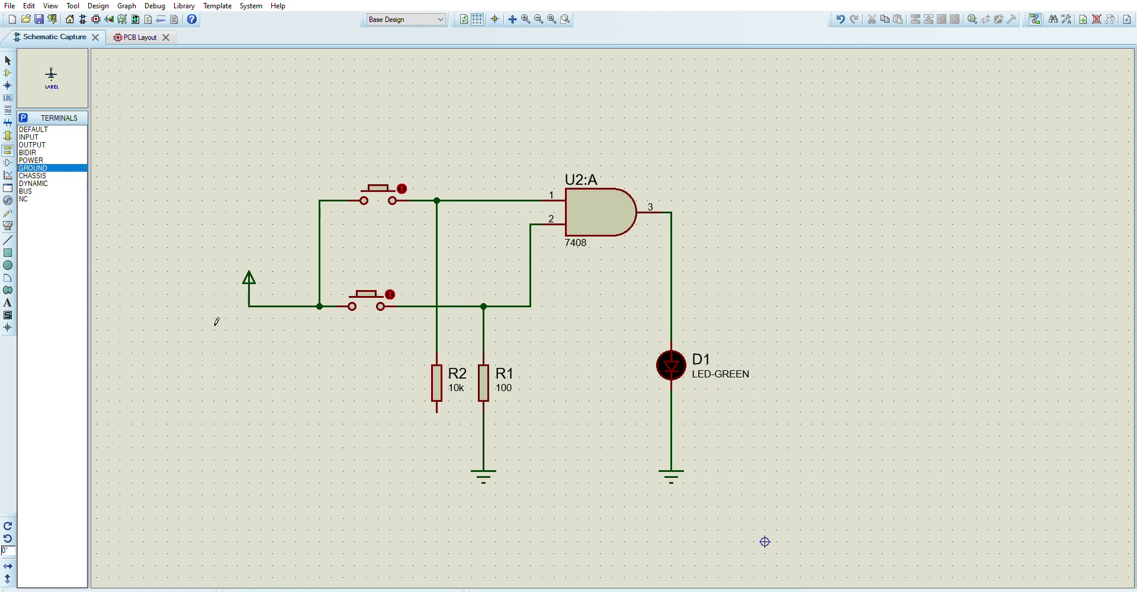
left_click(453, 472)
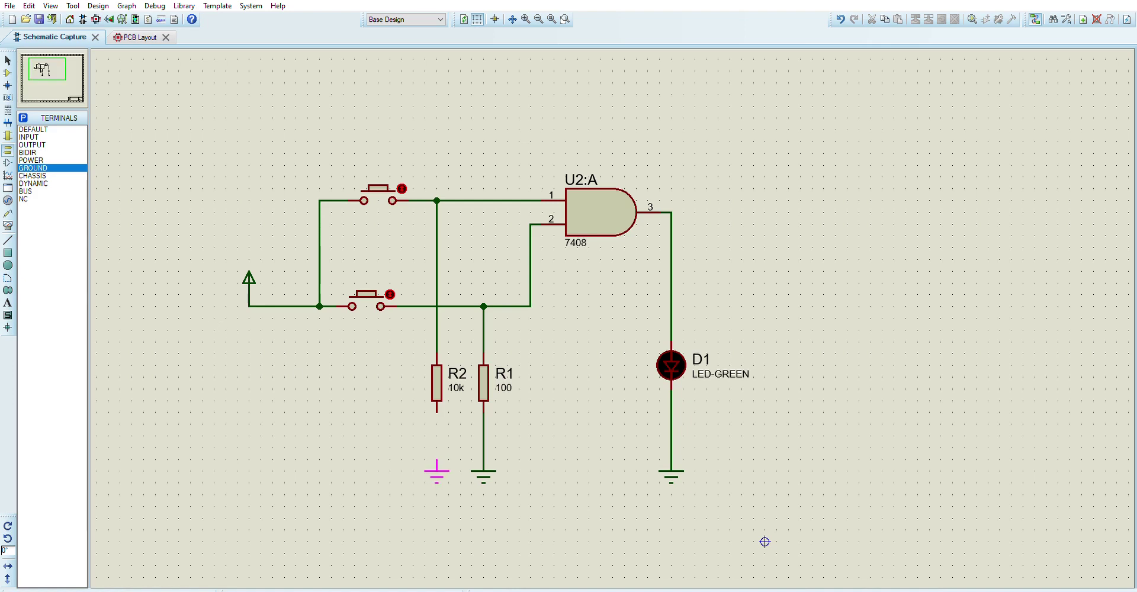
left_click(436, 470)
left_click(444, 457)
left_click(441, 412)
left_click(459, 377)
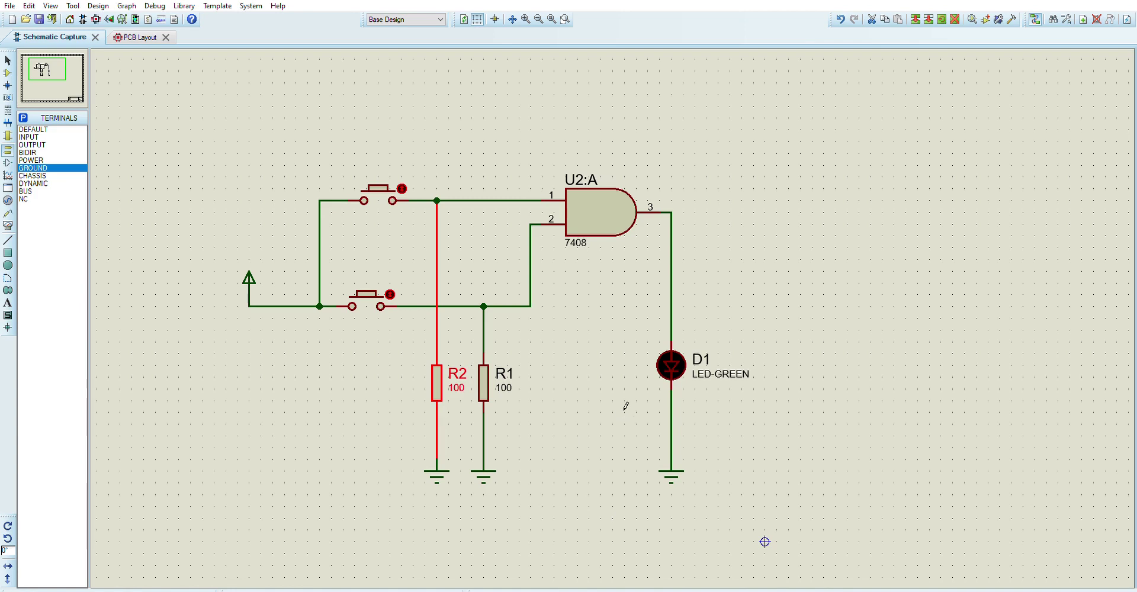
left_click(595, 389)
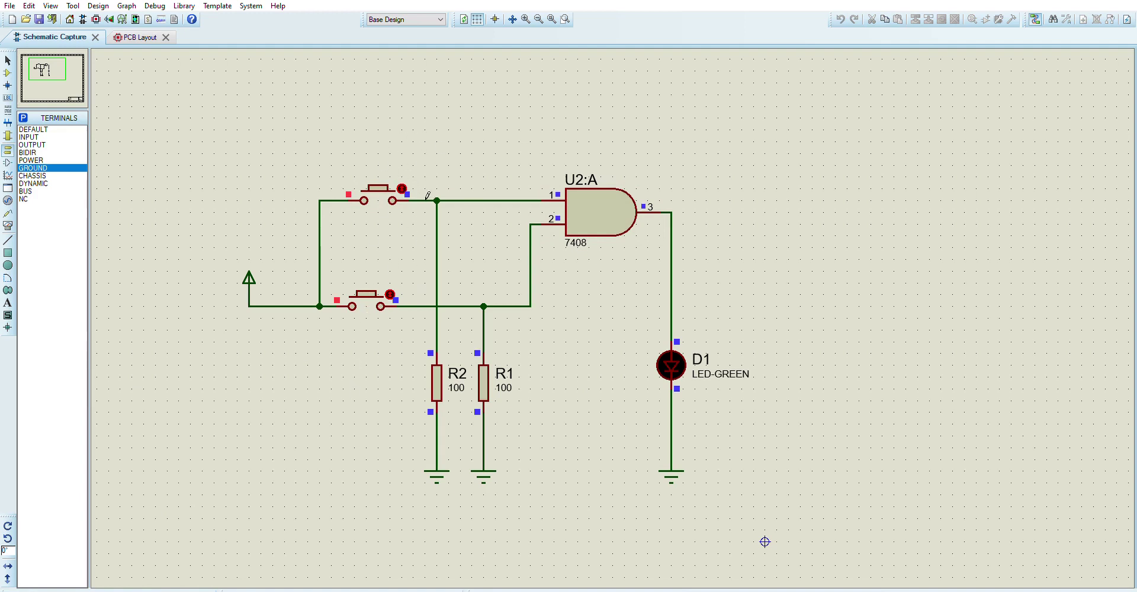
Simulate the AND gate circuit, latching both buttons closed and opening the lower one to check the LED
left_click(398, 291)
left_click(411, 183)
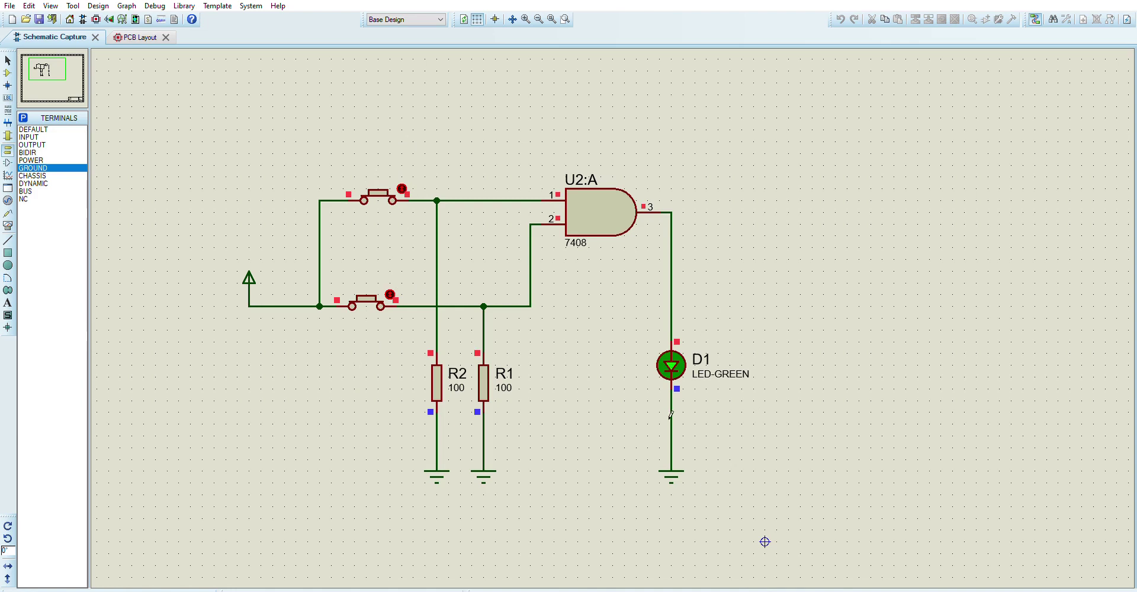
left_click(391, 294)
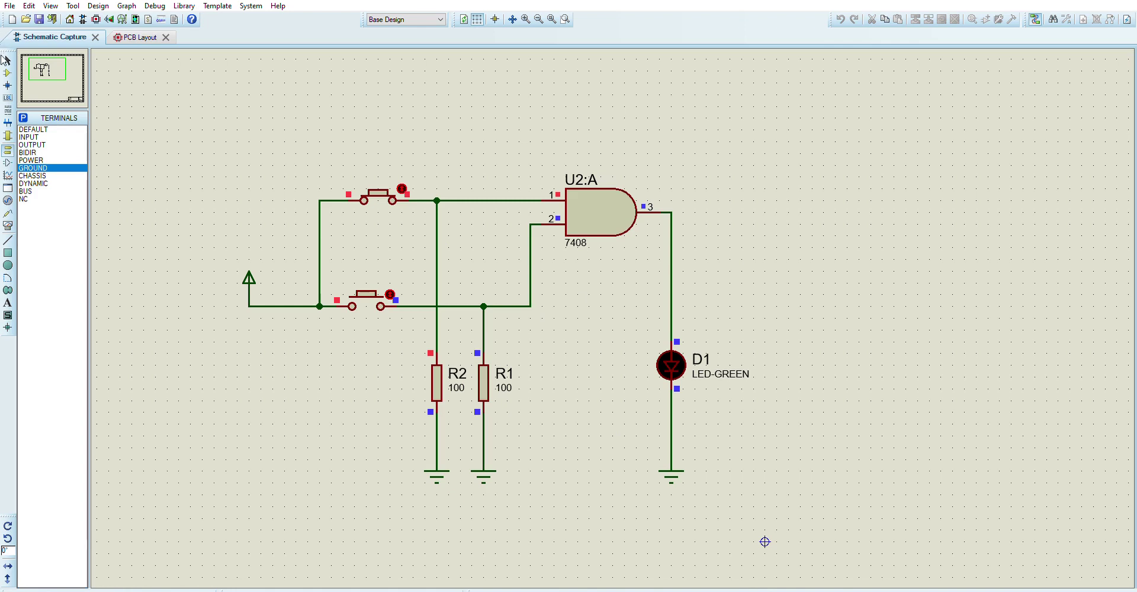
Stop the simulation and replace the green LED D1 with an LED-BLUE in the same position
left_click(7, 70)
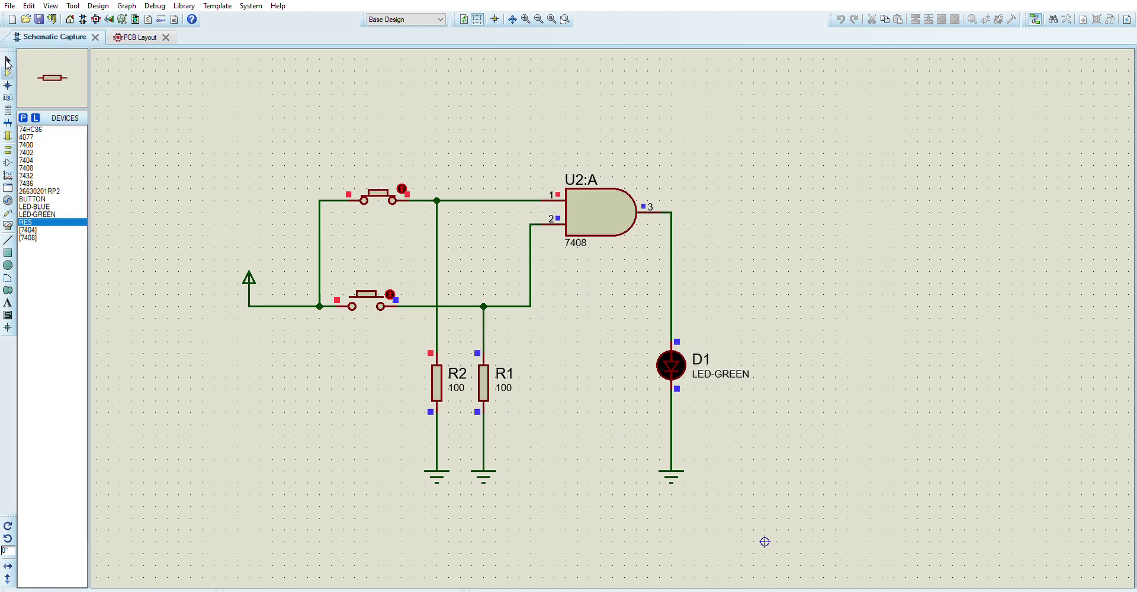
left_click(47, 199)
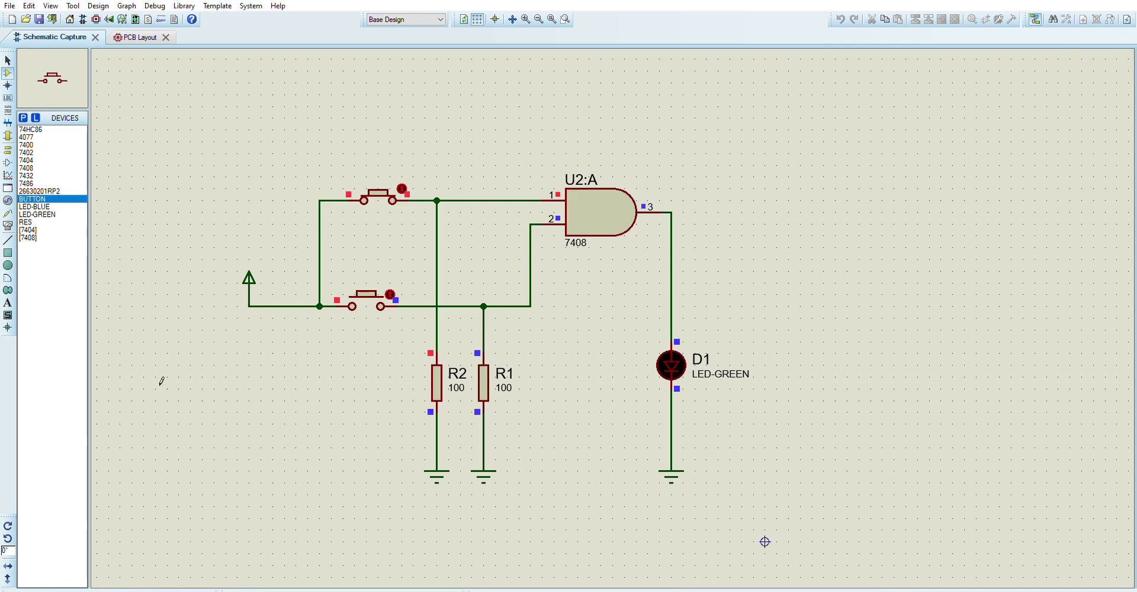
left_click(57, 205)
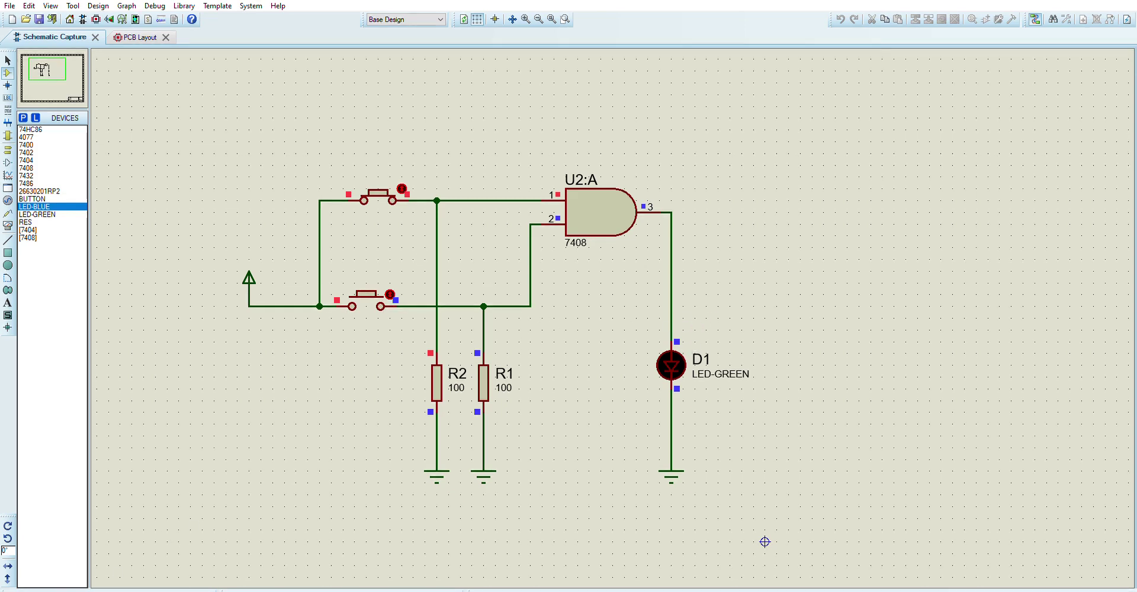
left_click(59, 591)
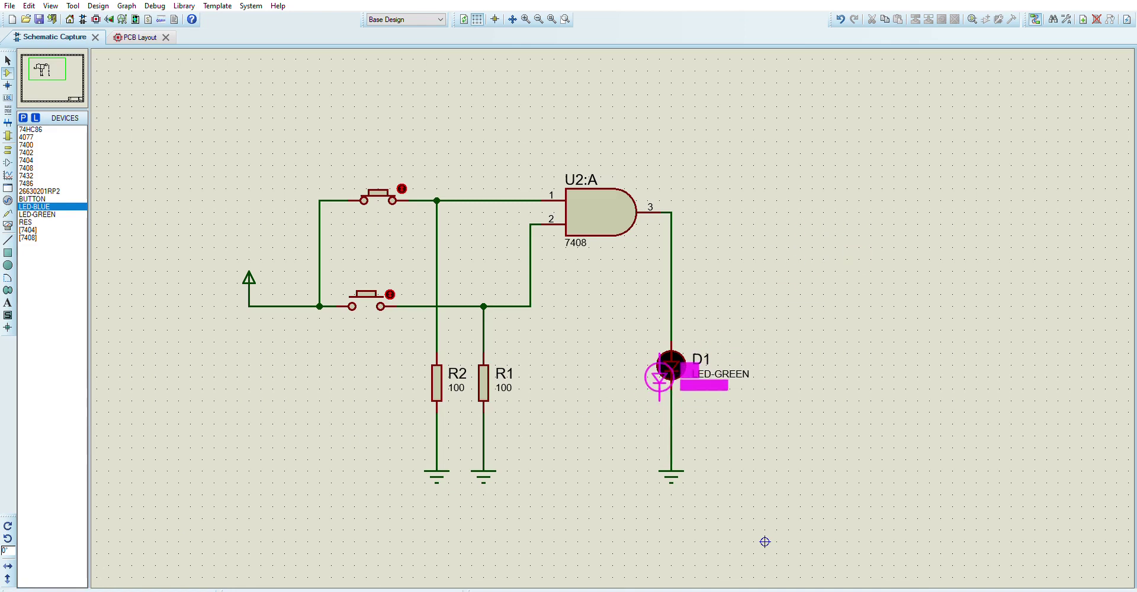
left_click(671, 365)
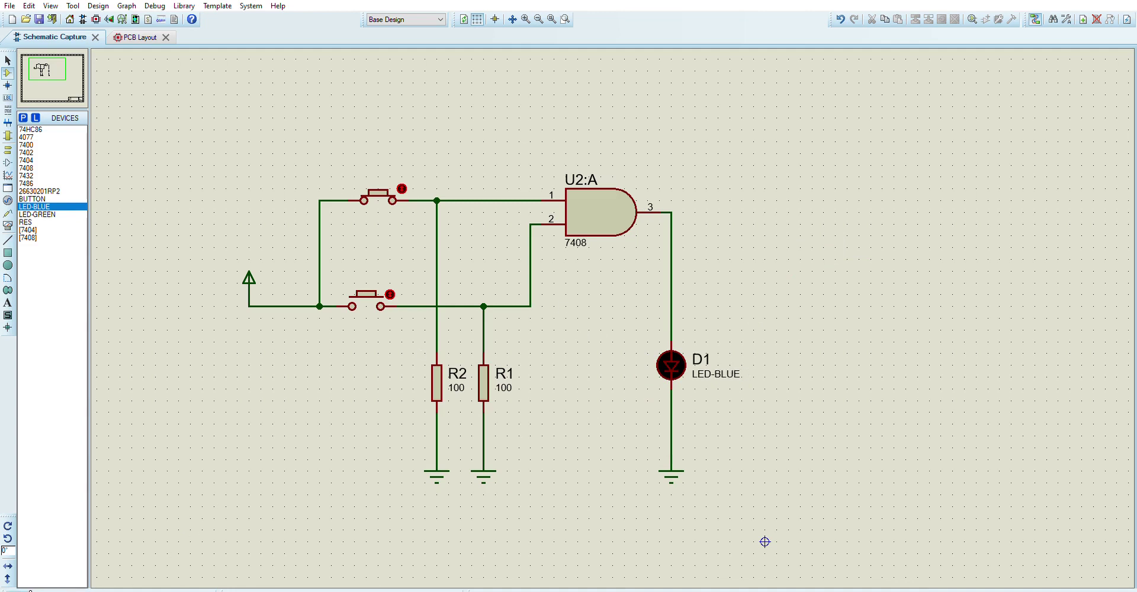
Simulate the AND gate circuit with the blue LED, latching the lower button closed as well
left_click(397, 290)
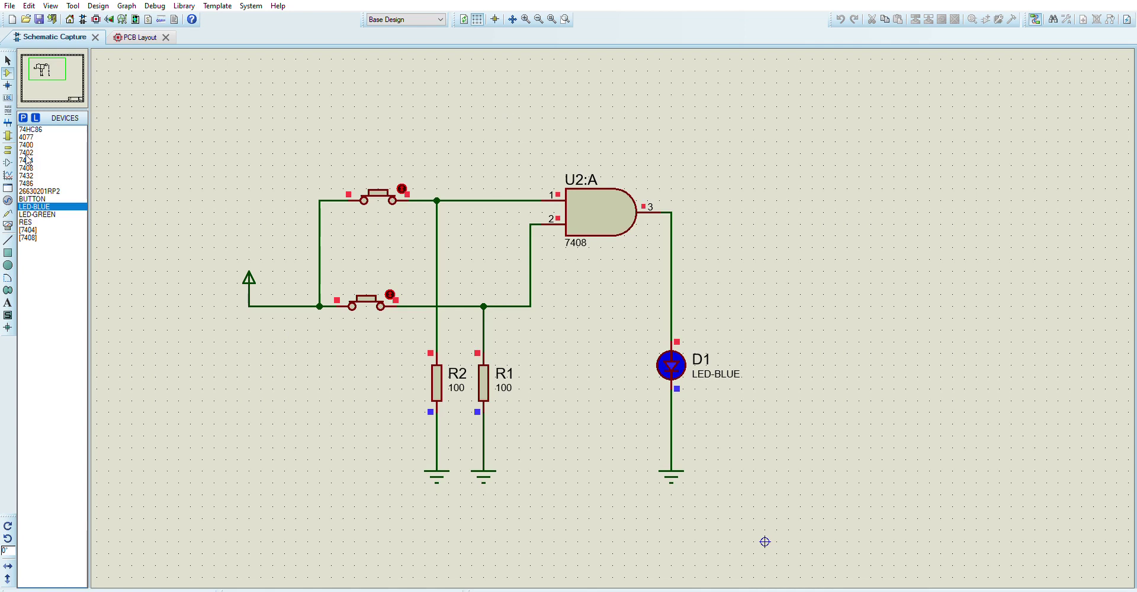
Stop the simulation and replace the 7408 AND gate U2:A with a 7432 OR gate in the same position
left_click(27, 175)
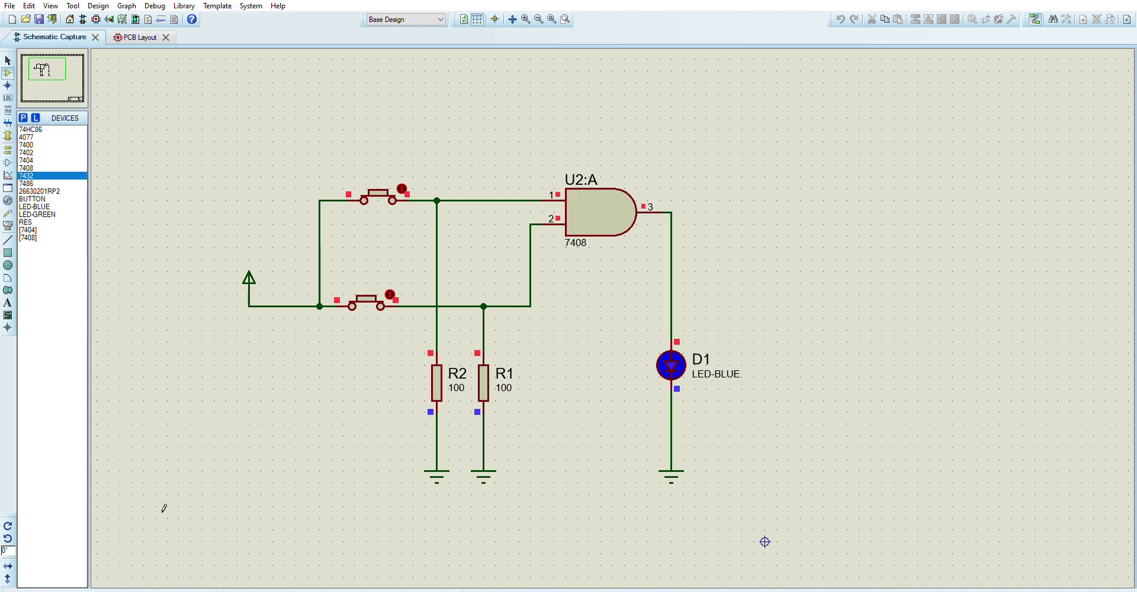
left_click(81, 588)
left_click(450, 89)
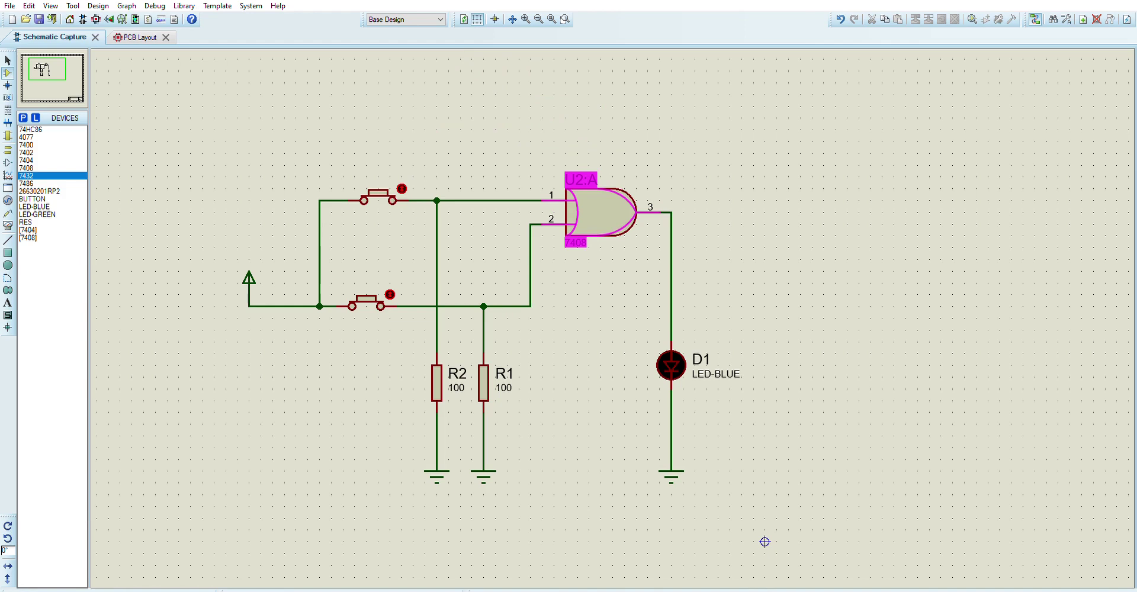
key("Escape")
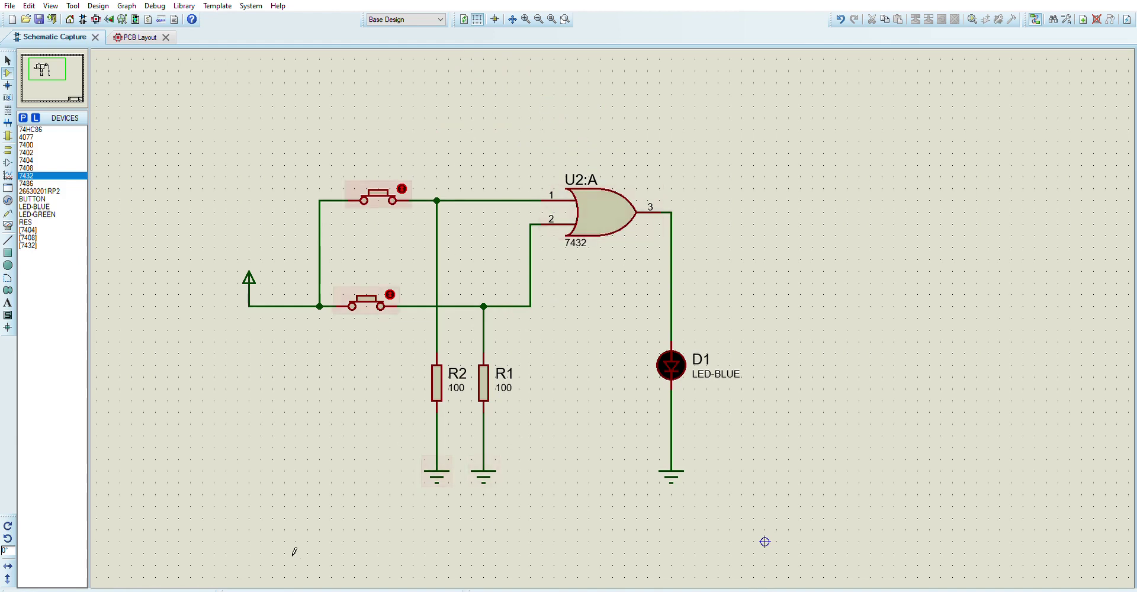
Simulate the OR gate circuit, toggling each button in turn and opening both to check the LED, and stop the simulation
left_click(22, 588)
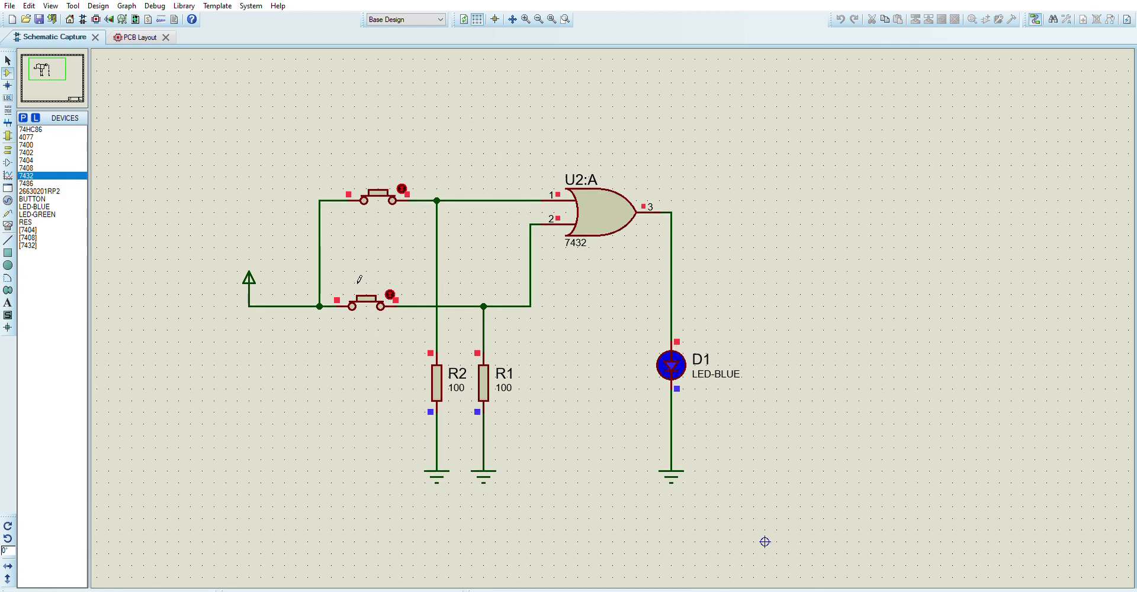
left_click(393, 295)
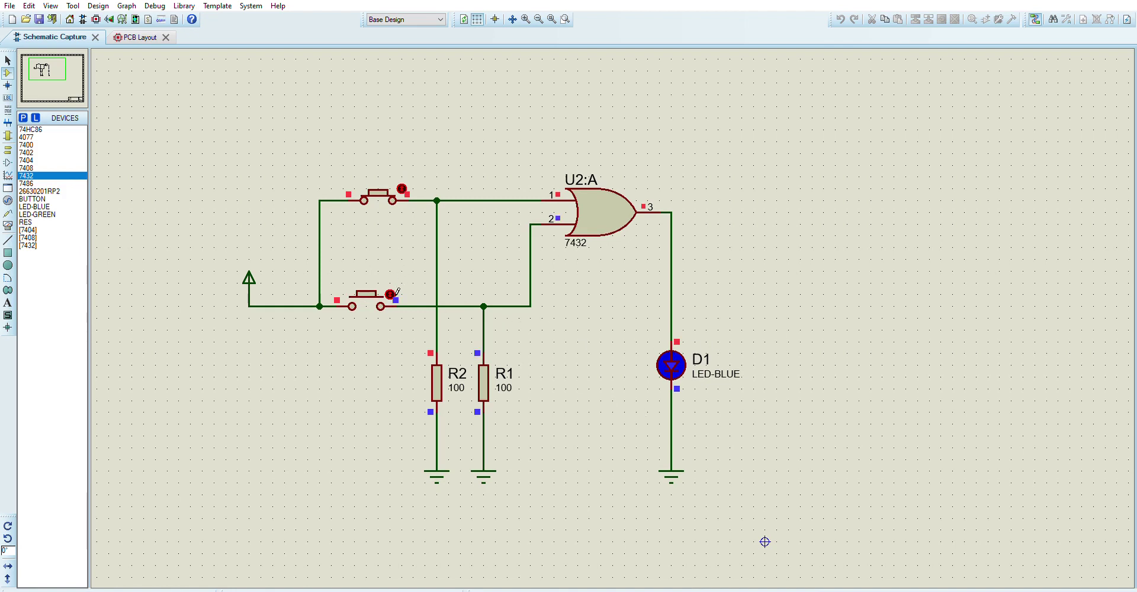
left_click(393, 294)
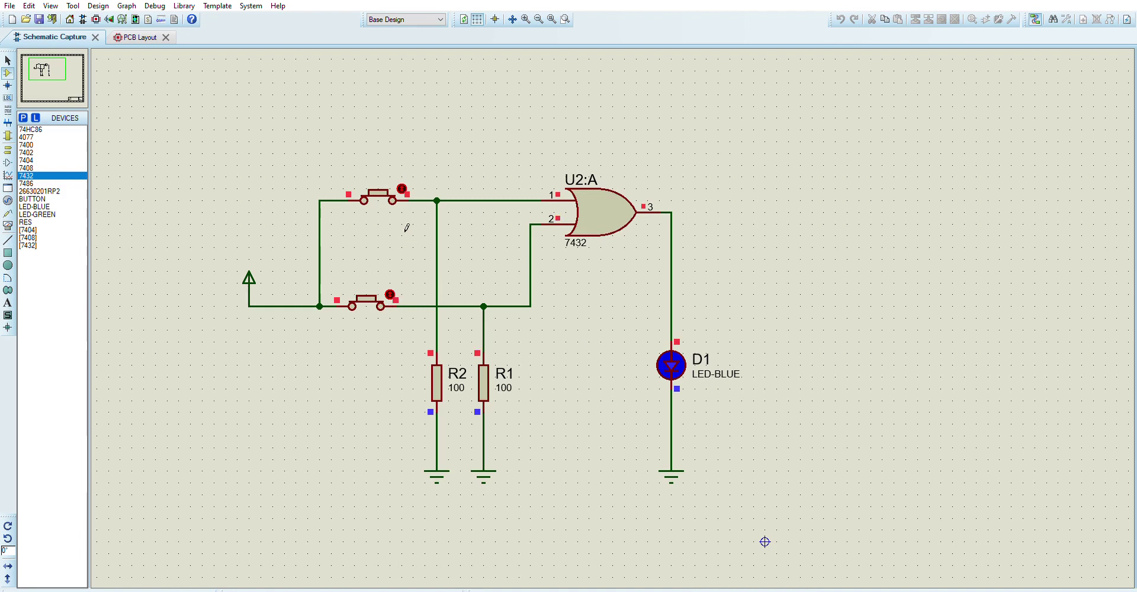
left_click(408, 188)
left_click(413, 187)
left_click(395, 291)
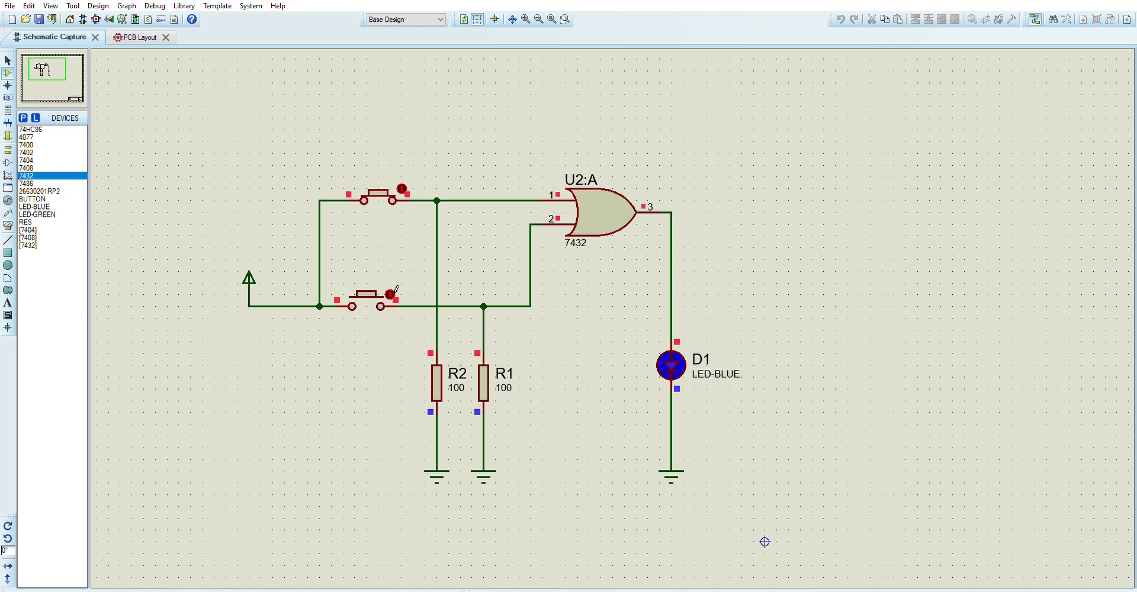
left_click(410, 187)
left_click(79, 586)
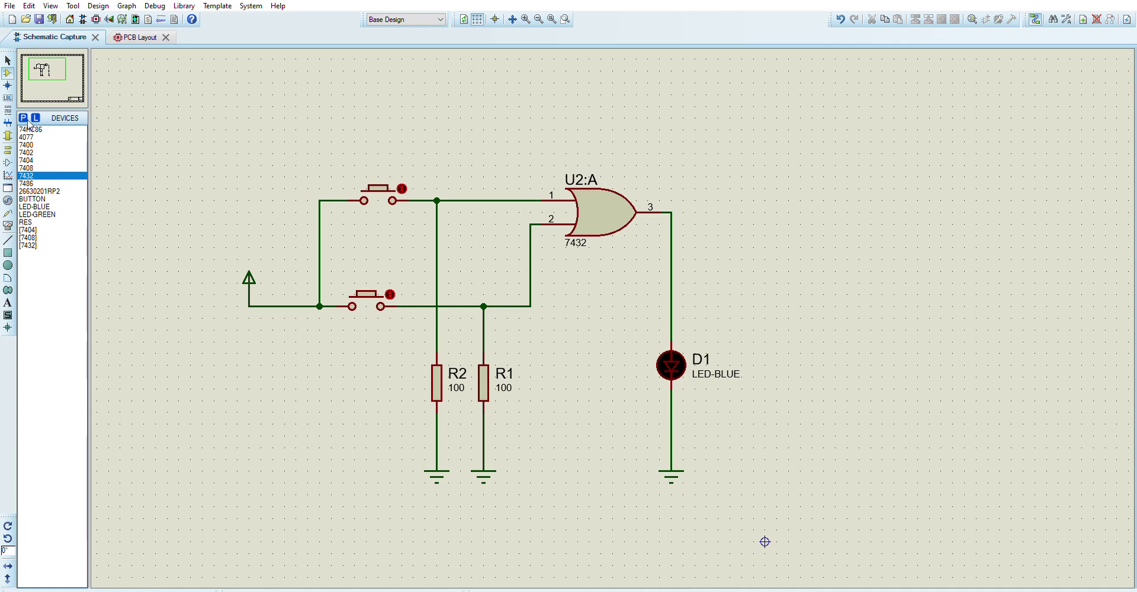
Replace the 7432 OR gate U2:A with a 7400 NAND gate in the same position
left_click(28, 143)
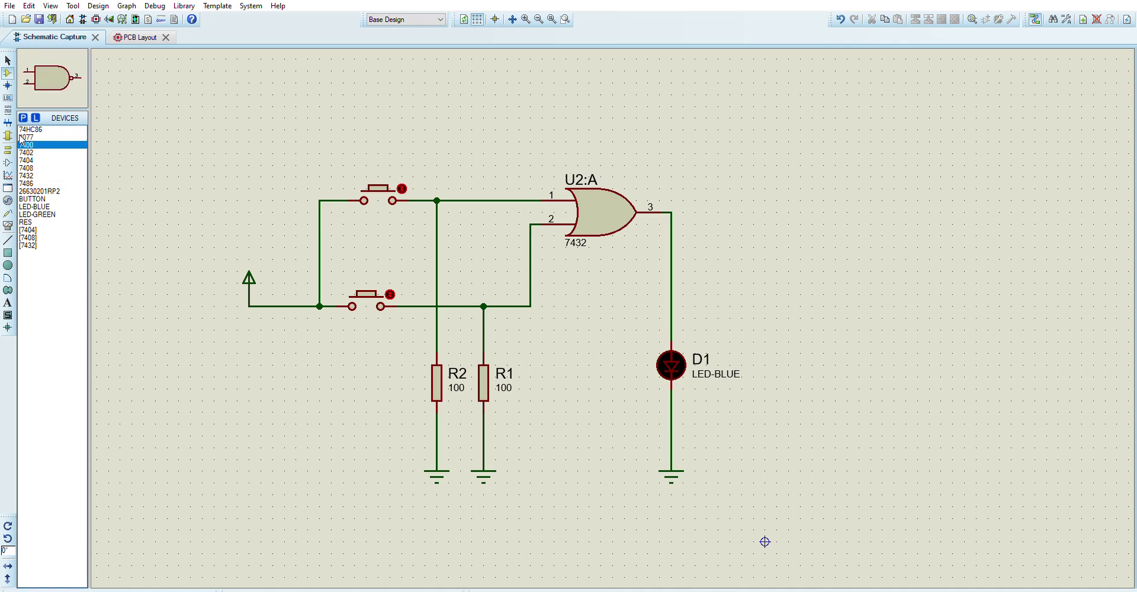
left_click(469, 104)
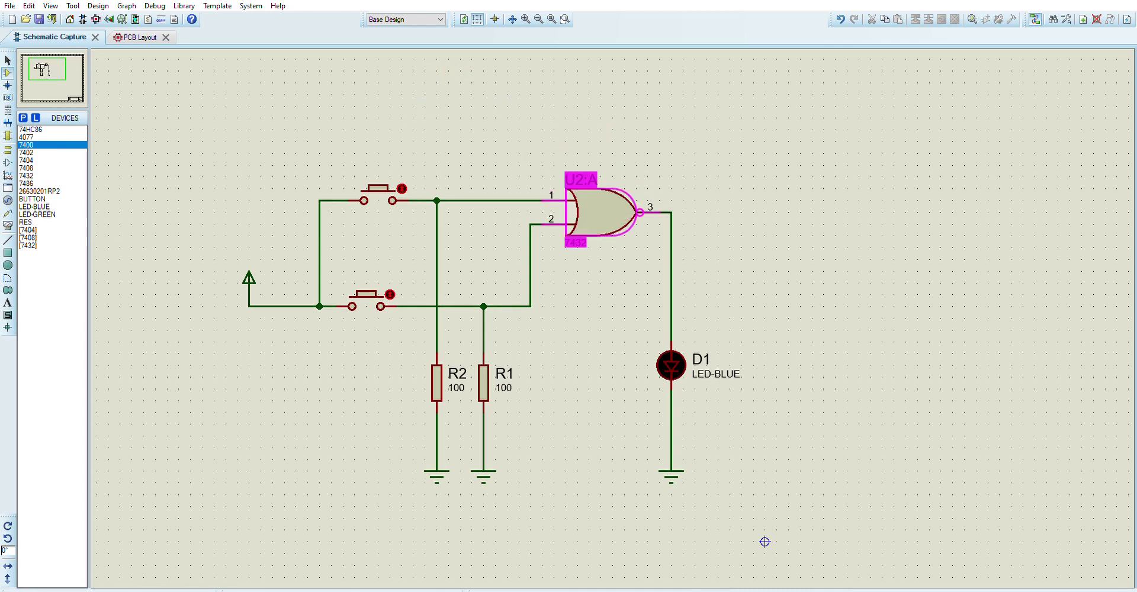
left_click(597, 204)
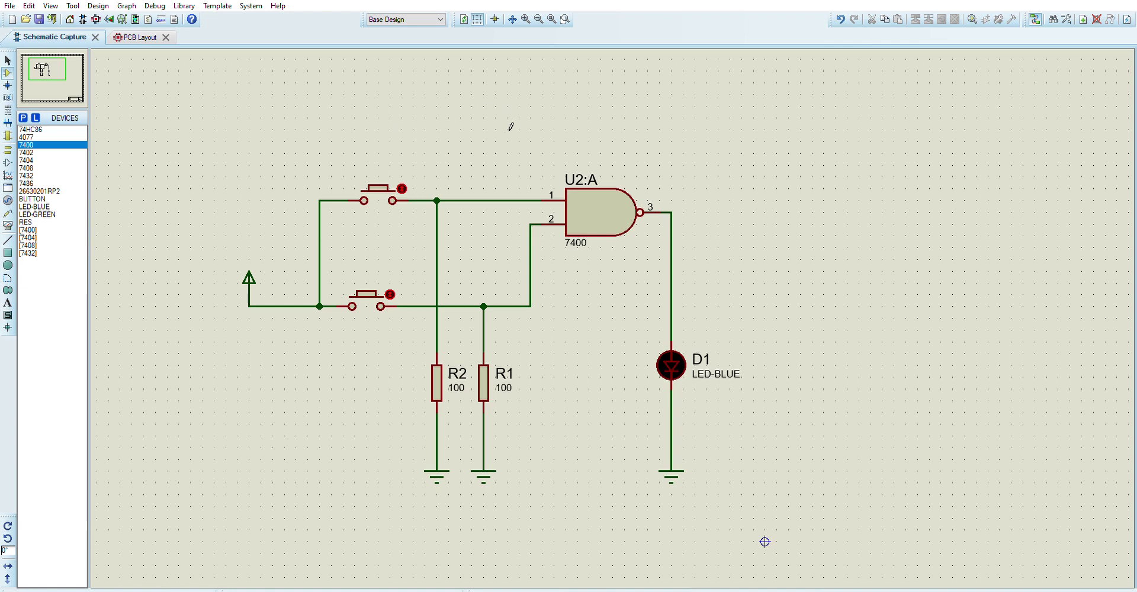
Simulate the NAND gate circuit, latching the lower and upper buttons closed to check the LED, and stop the simulation
left_click(20, 587)
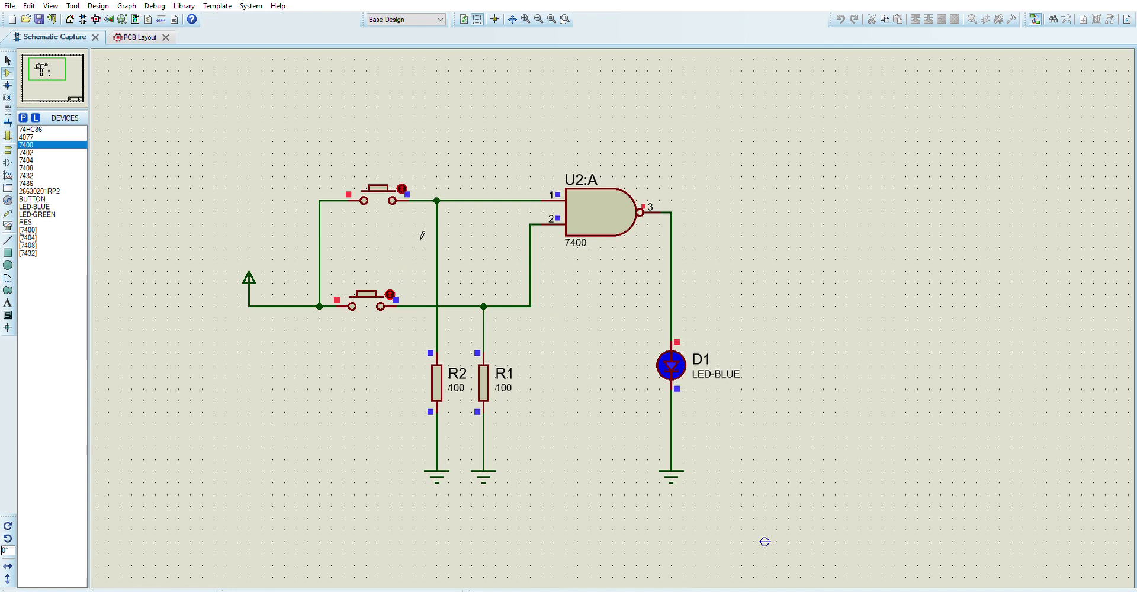
left_click(400, 293)
left_click(410, 185)
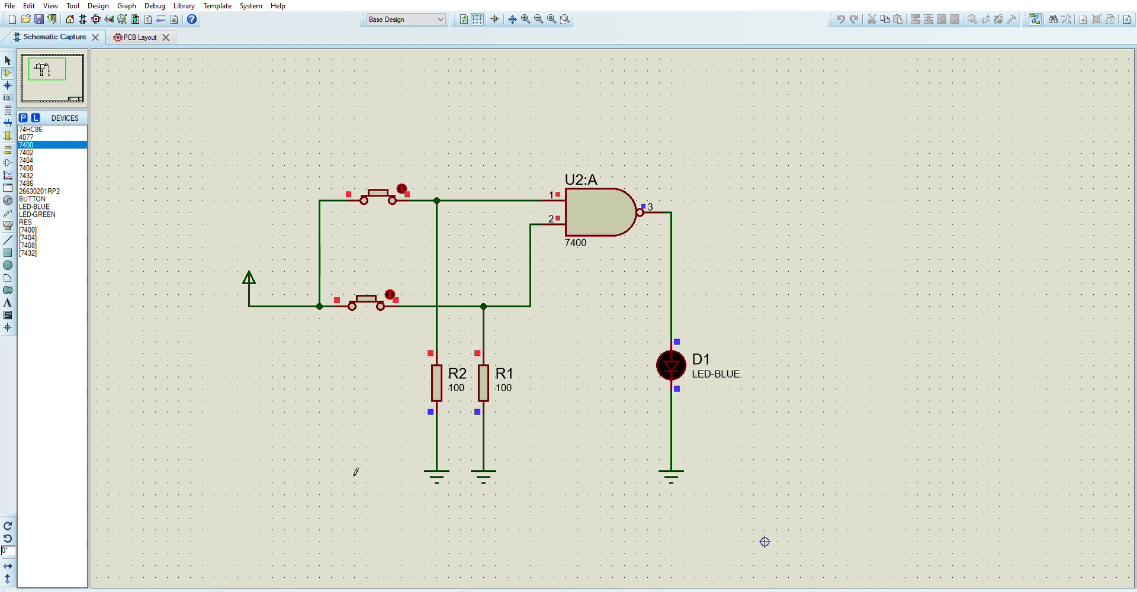
left_click(83, 585)
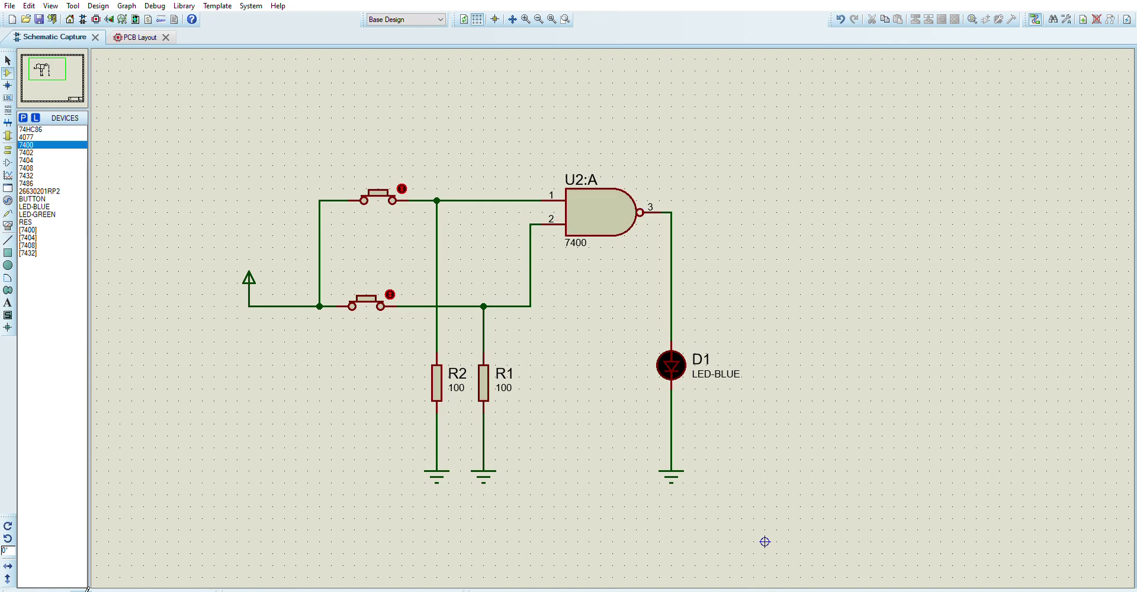
Find the 7402 NOR gate among the picked devices and replace the 7400 NAND gate U2:A with it
left_click(37, 168)
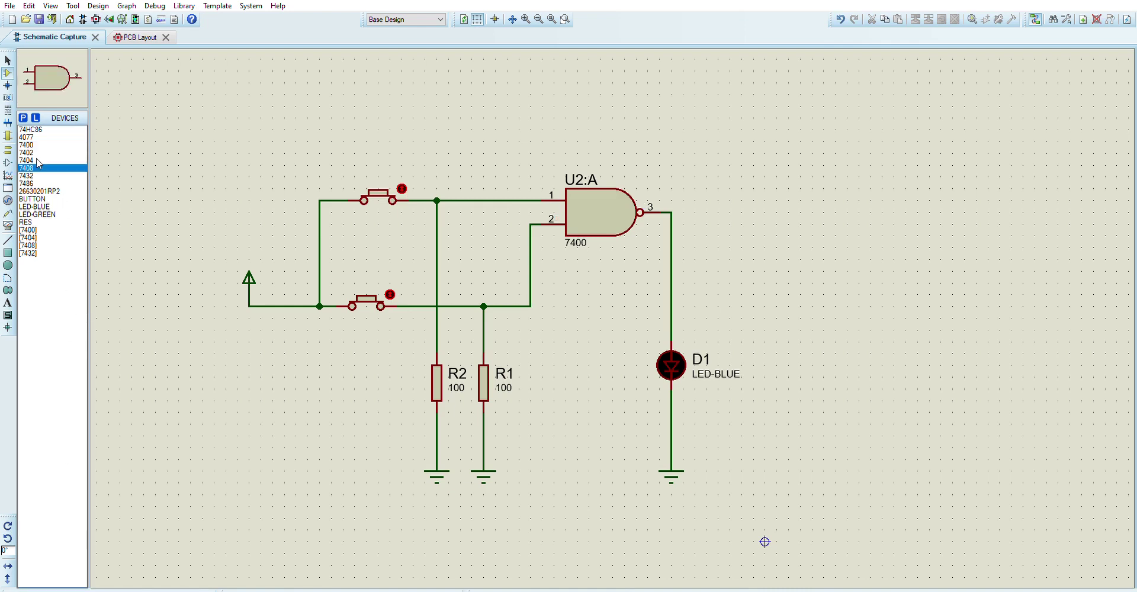
left_click(27, 157)
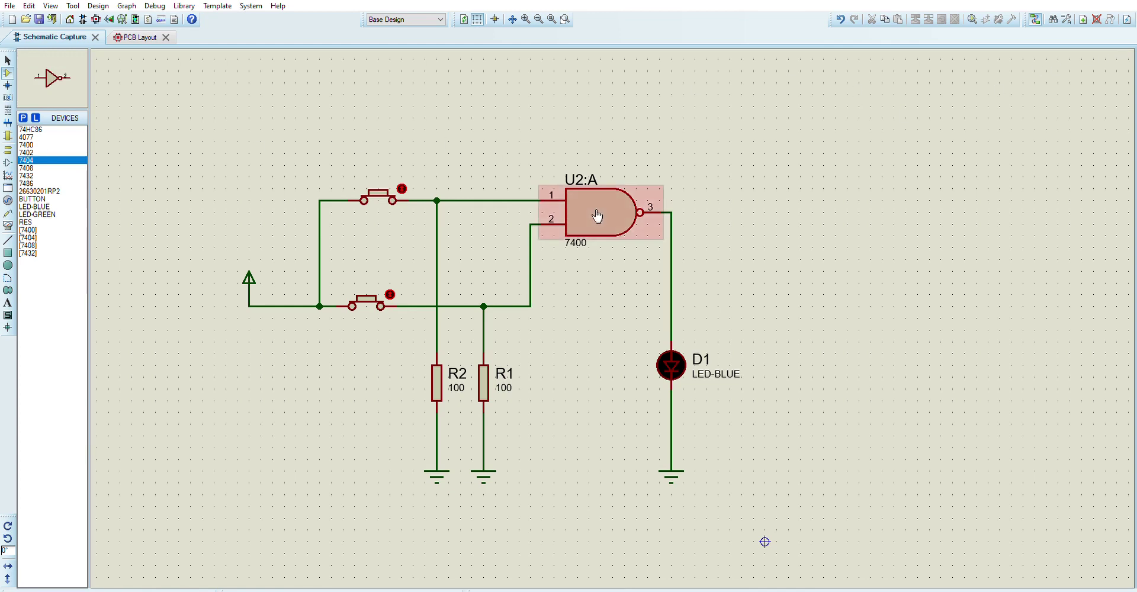
left_click(27, 137)
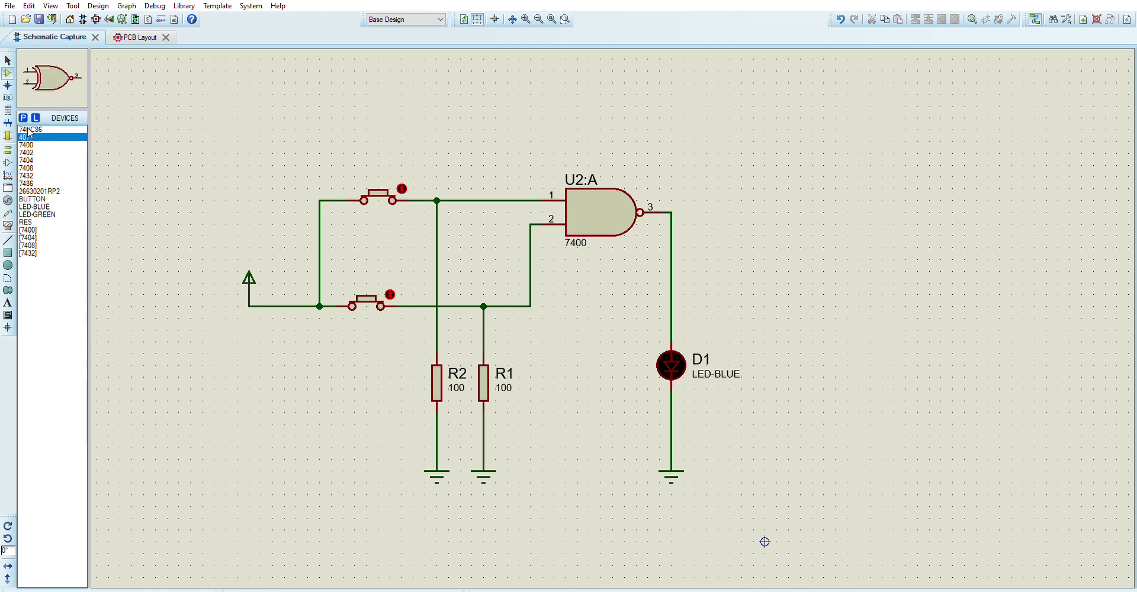
left_click(29, 166)
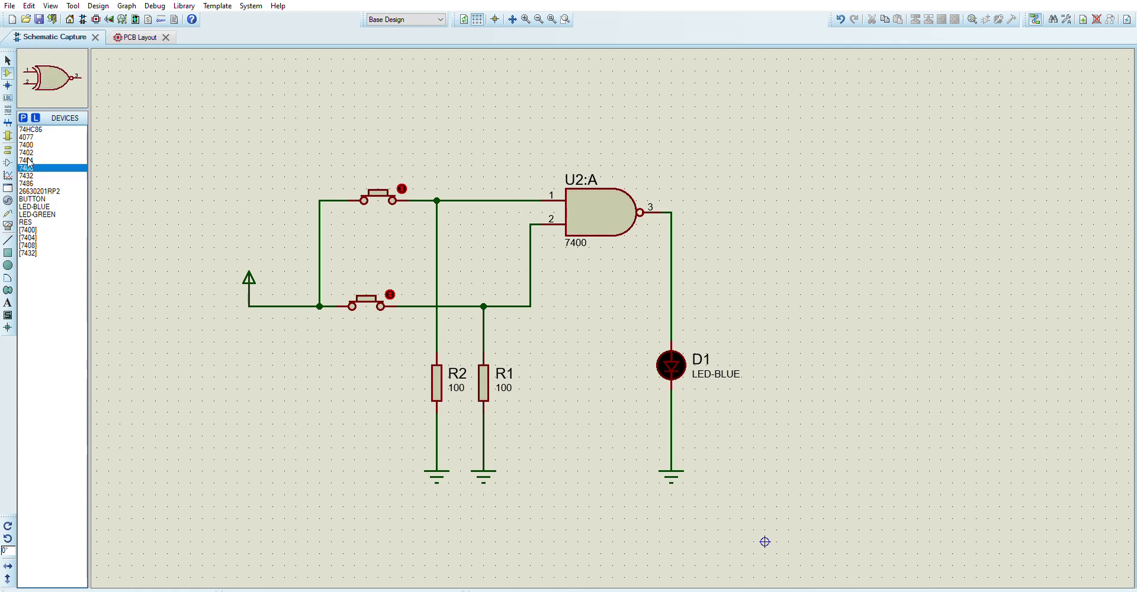
key("Down")
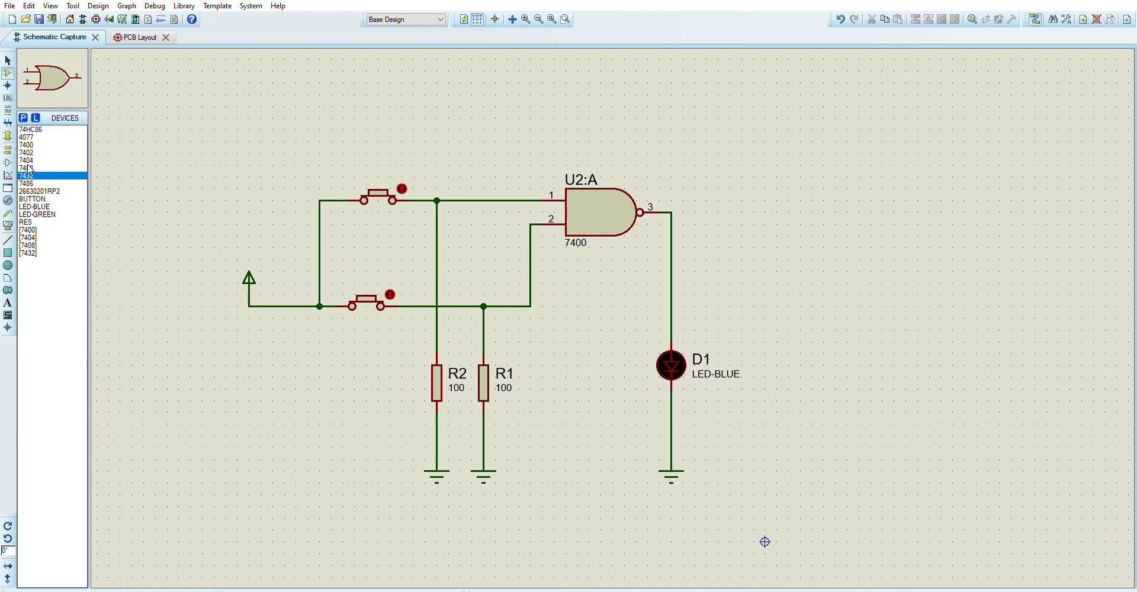
key("Down")
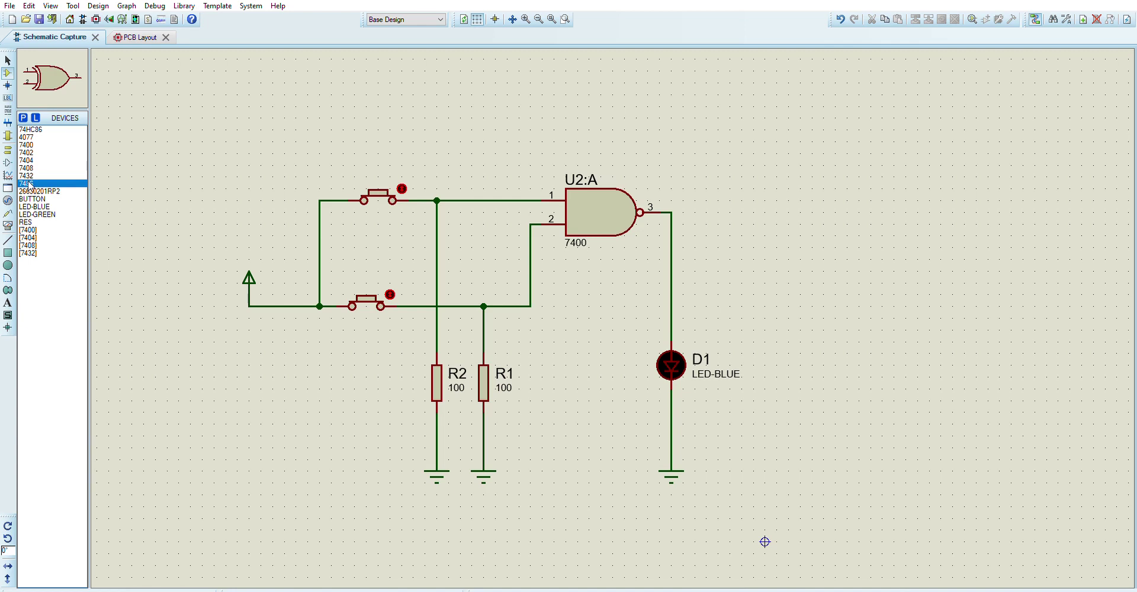
key("Up")
key("Up")
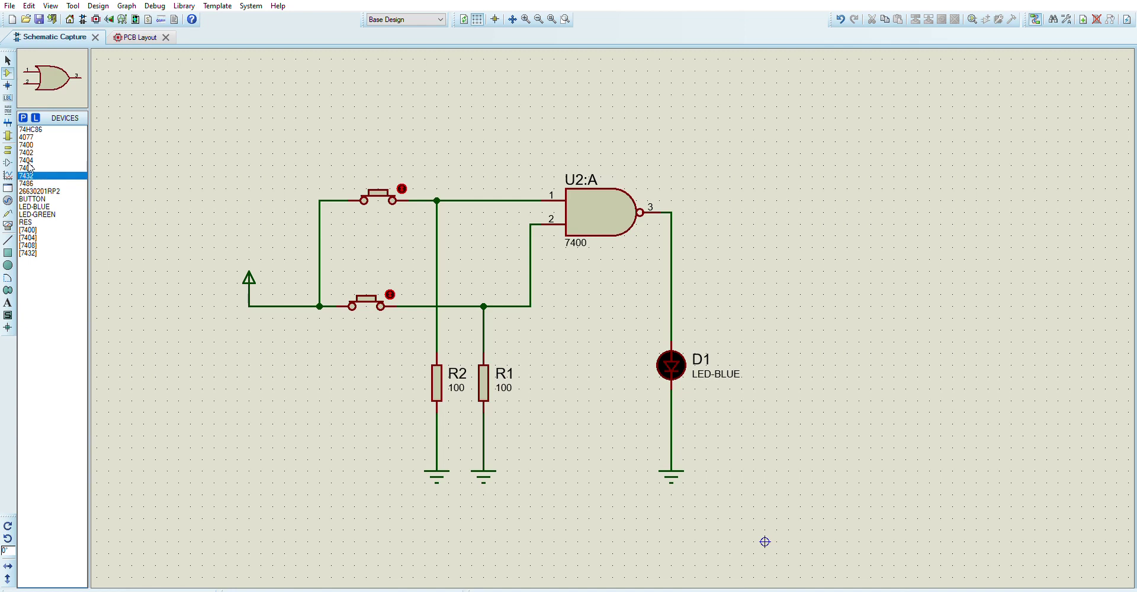
key("Up")
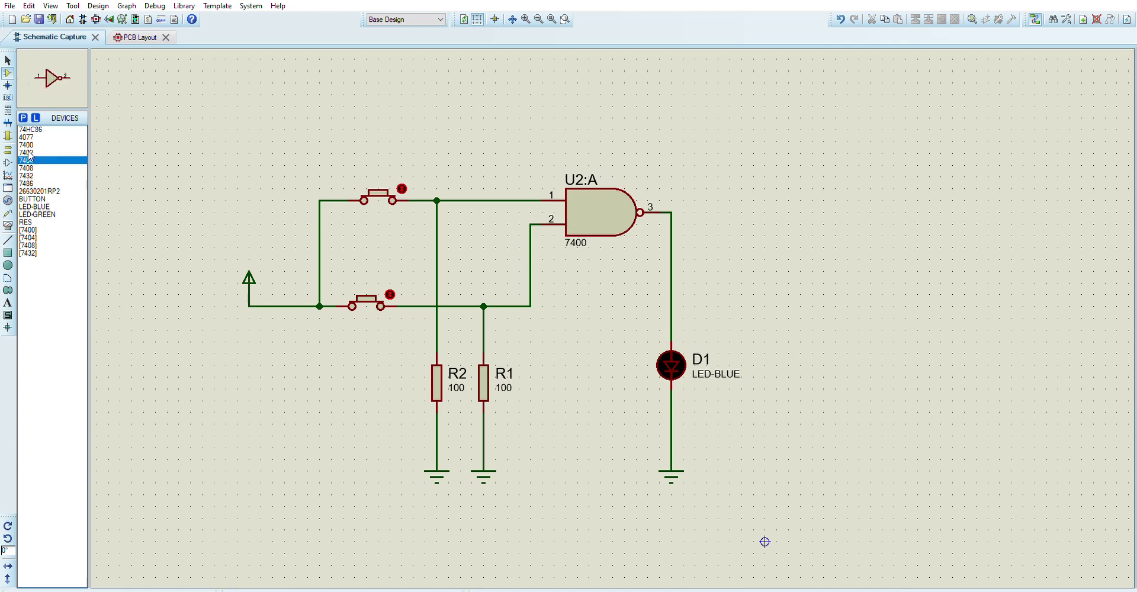
key("Up")
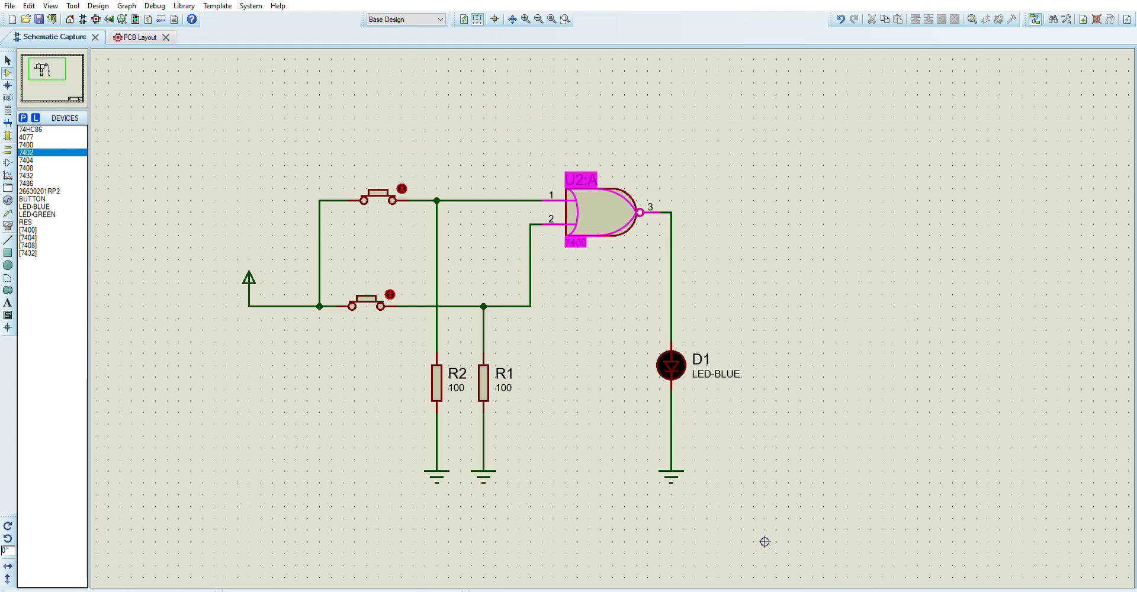
key("Escape")
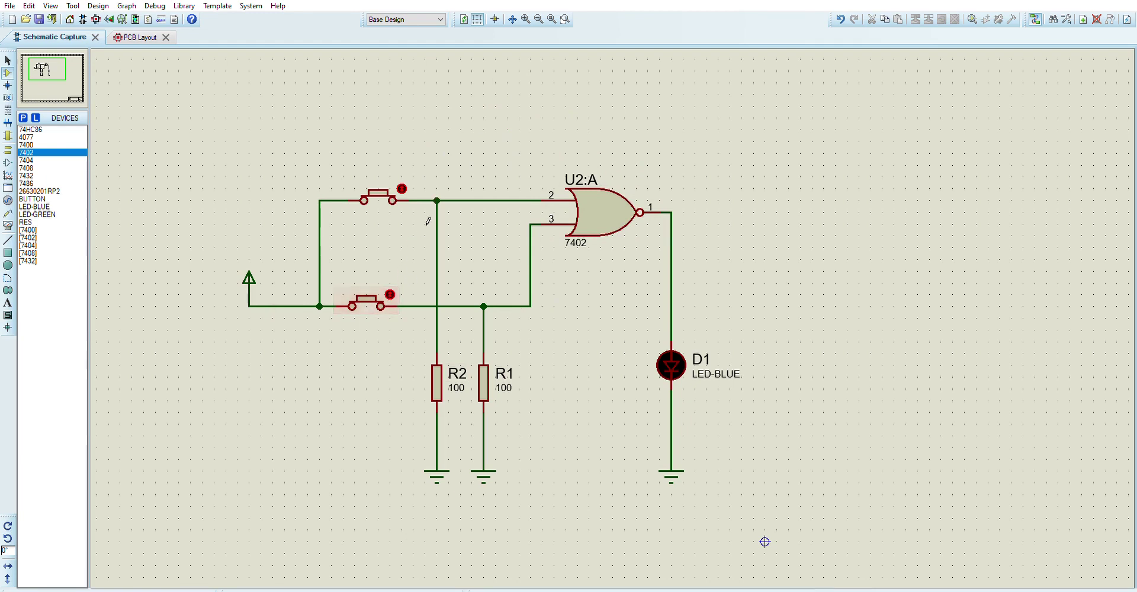
Simulate the NOR gate circuit, opening the upper and lower buttons to check the LED, and stop the simulation
left_click(13, 587)
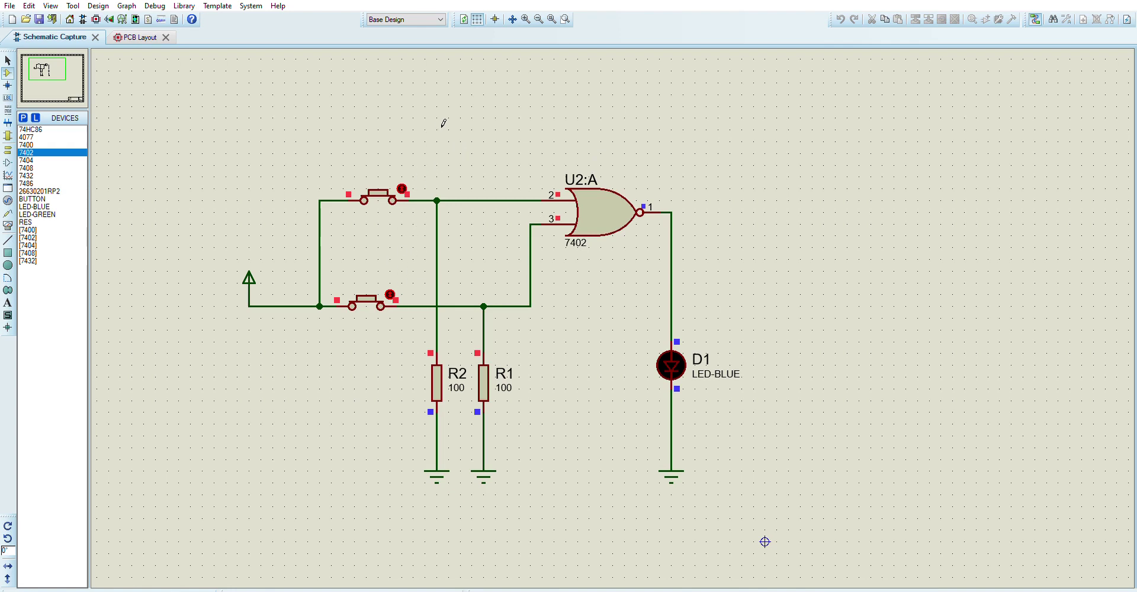
left_click(408, 189)
left_click(402, 292)
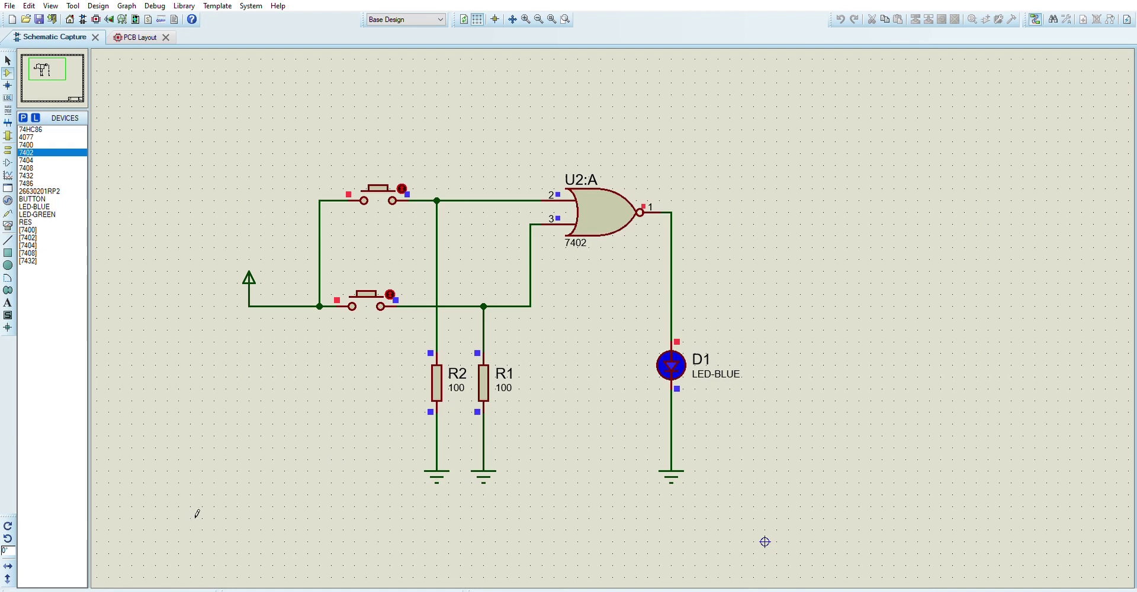
left_click(75, 589)
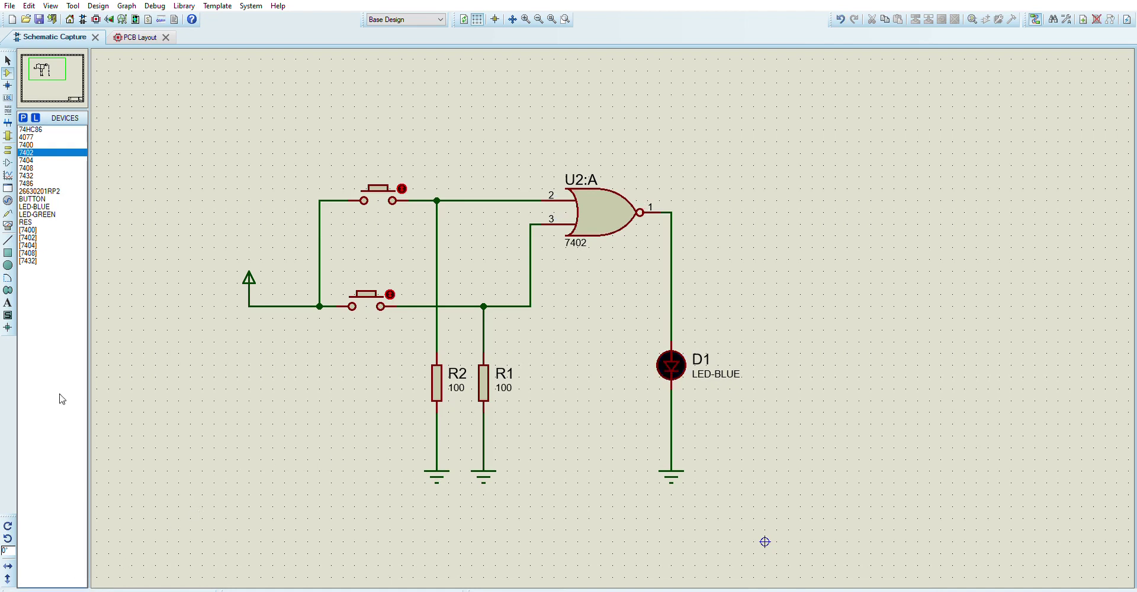
Replace the 7402 NOR gate U2:A with a 7486 XOR gate in the same position
left_click(27, 168)
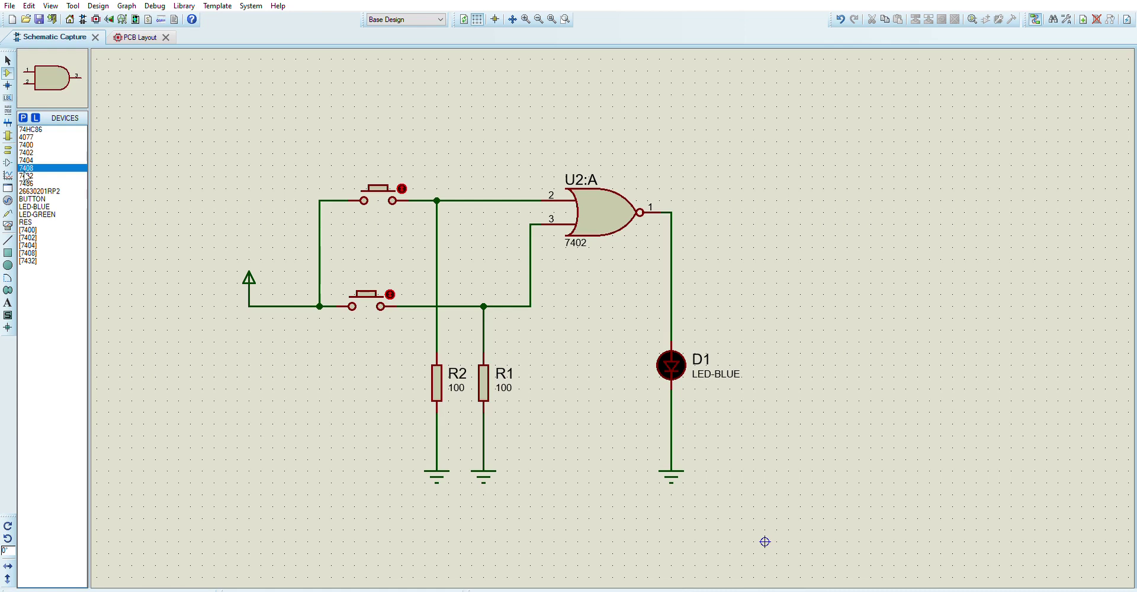
left_click(26, 184)
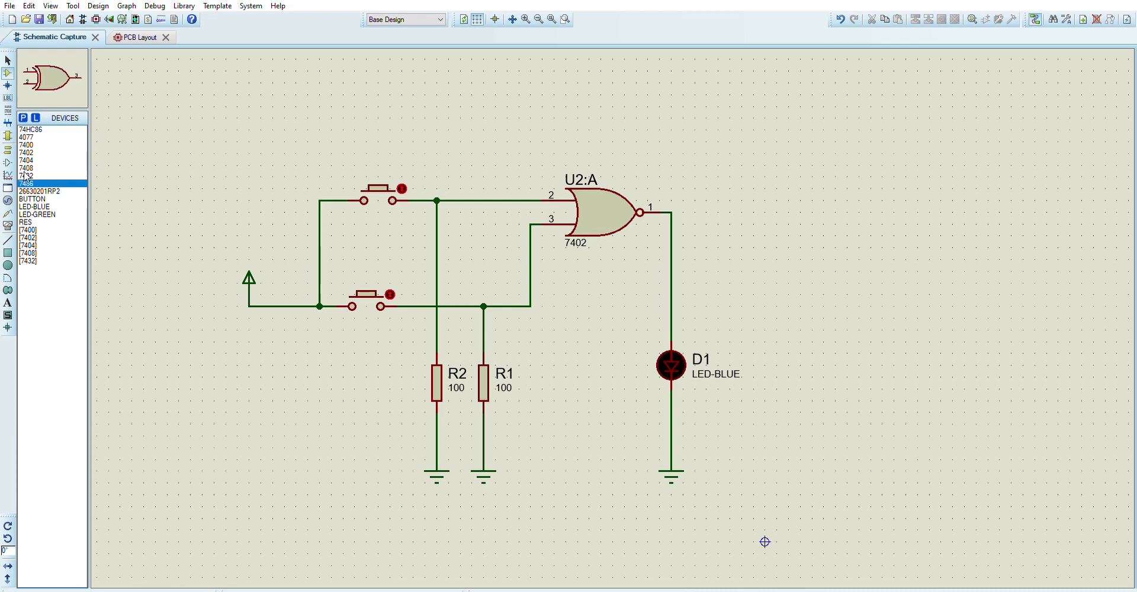
left_click(229, 141)
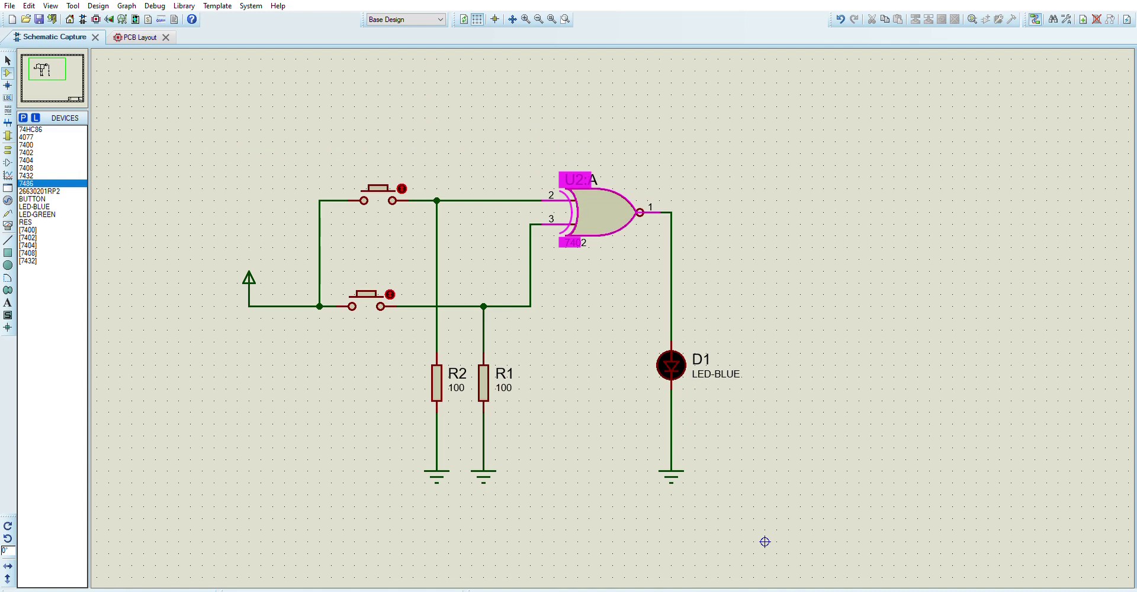
key("Escape")
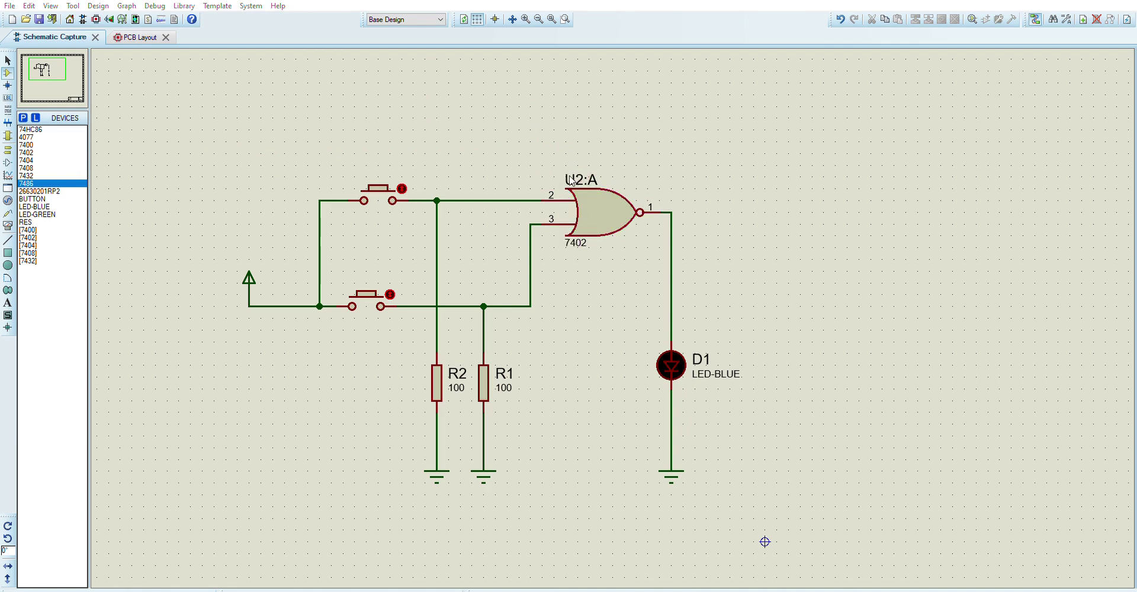
left_click(547, 303)
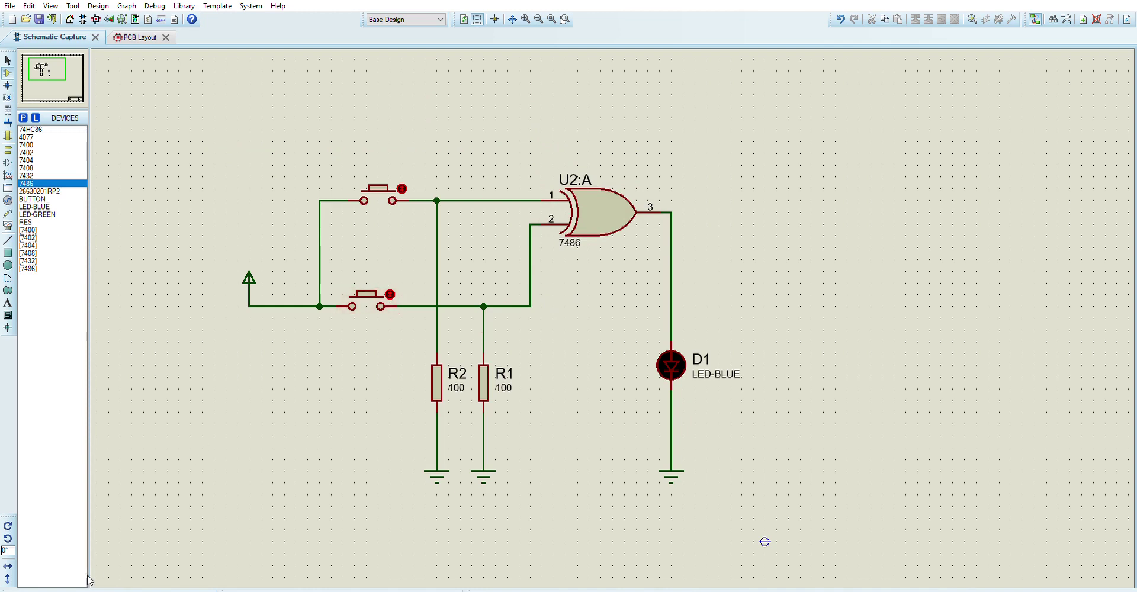
Try to simulate the 7486 XOR gate circuit and close the partition analyser error report
left_click(14, 587)
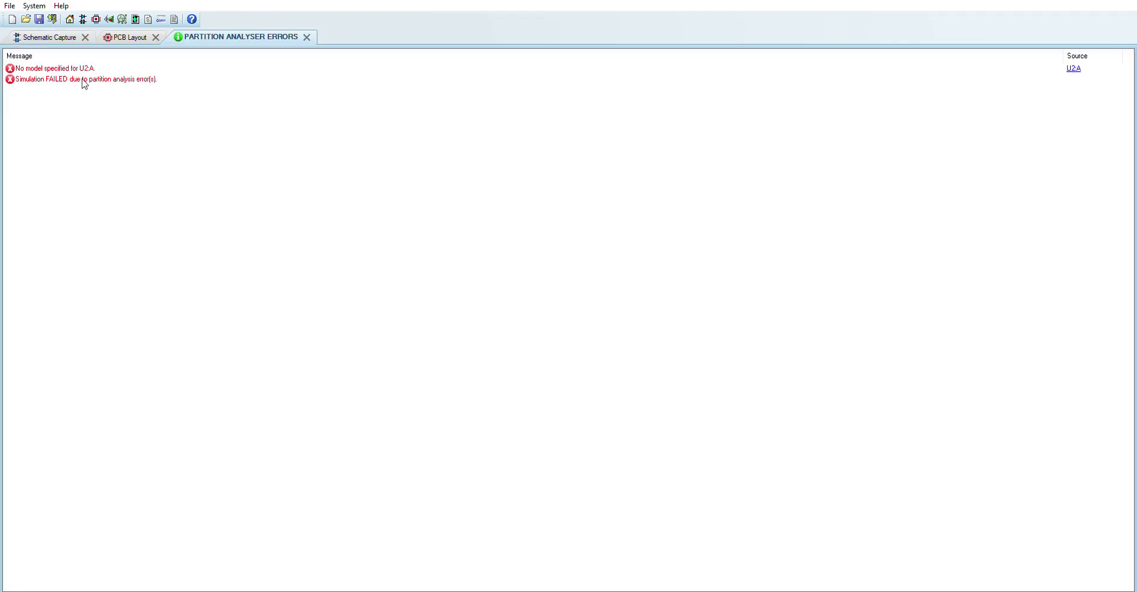
left_click(307, 36)
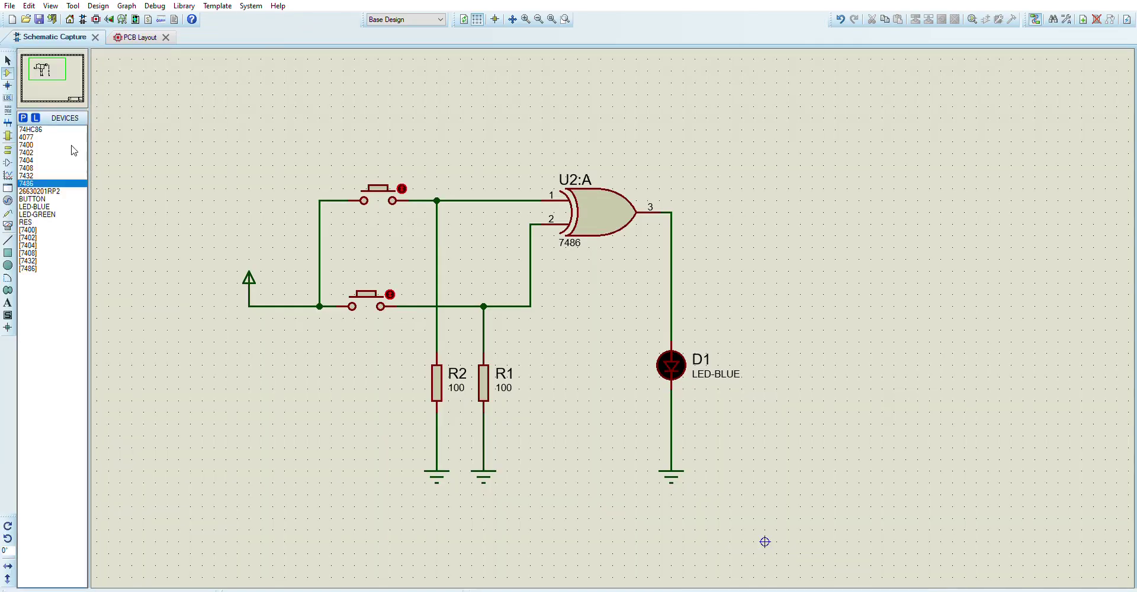
Replace the 7486 XOR gate U2:A with the 74HC86 XOR gate in the same position
left_click(40, 127)
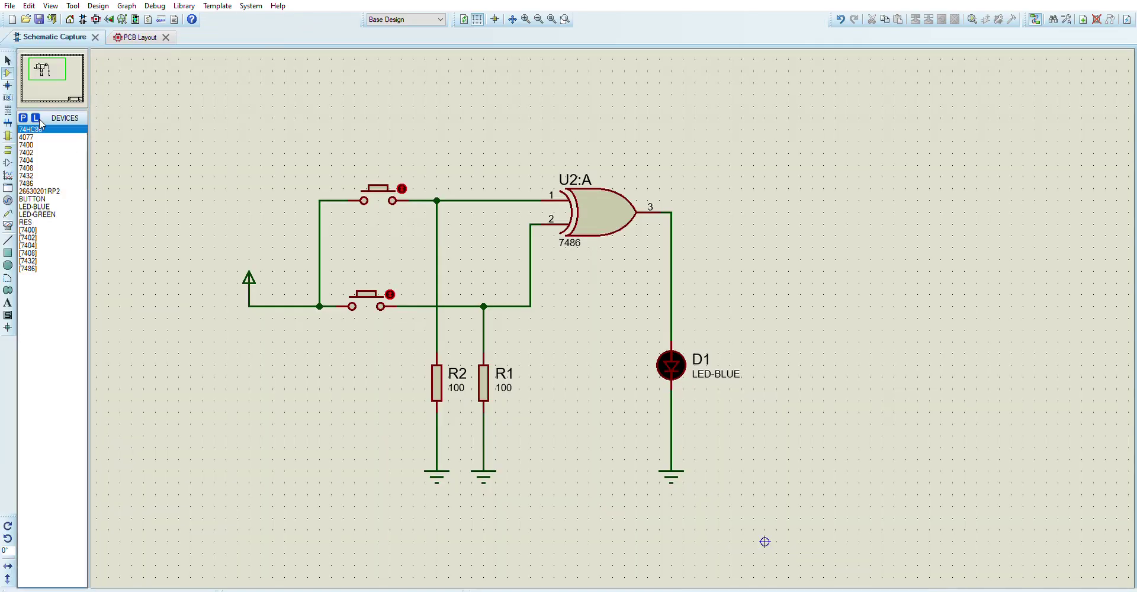
left_click(300, 112)
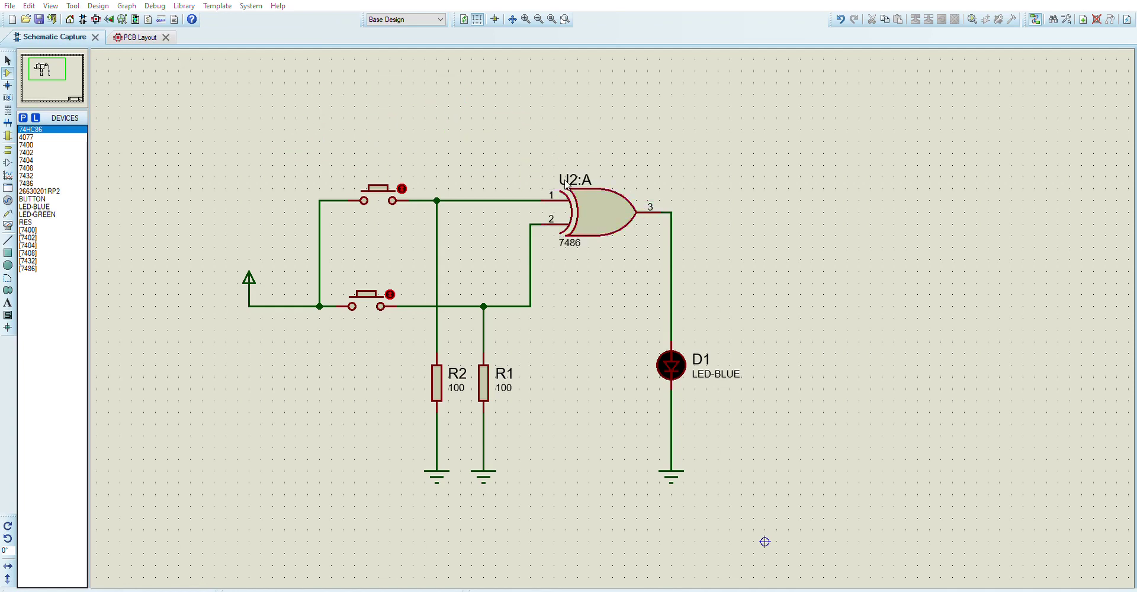
left_click(542, 303)
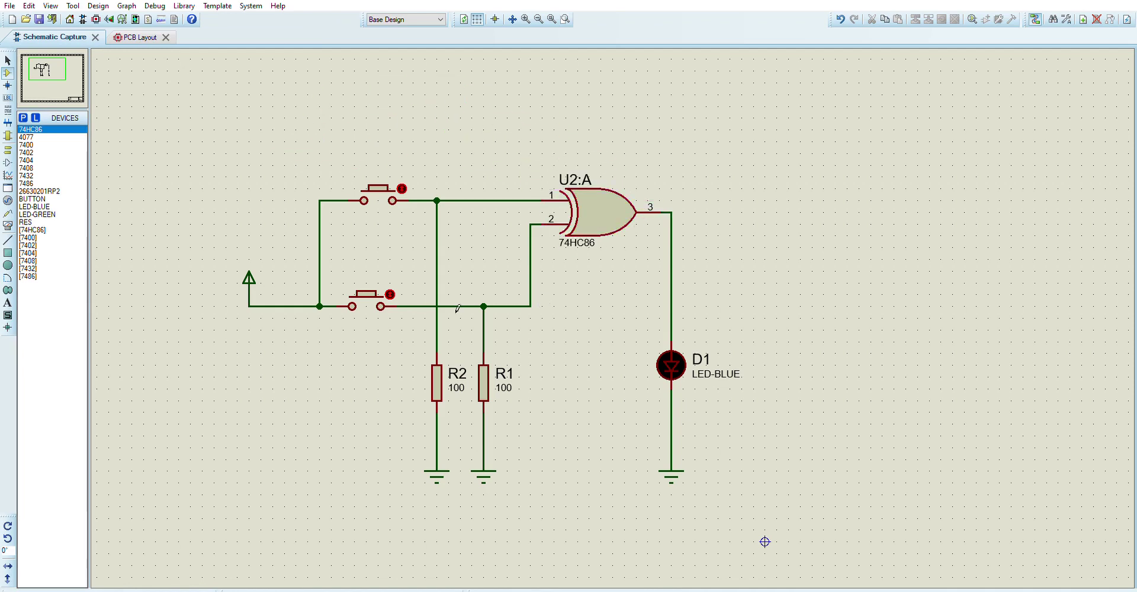
Simulate the 74HC86 XOR gate circuit, toggling the lower and upper buttons to check the LED, and stop the simulation
left_click(26, 588)
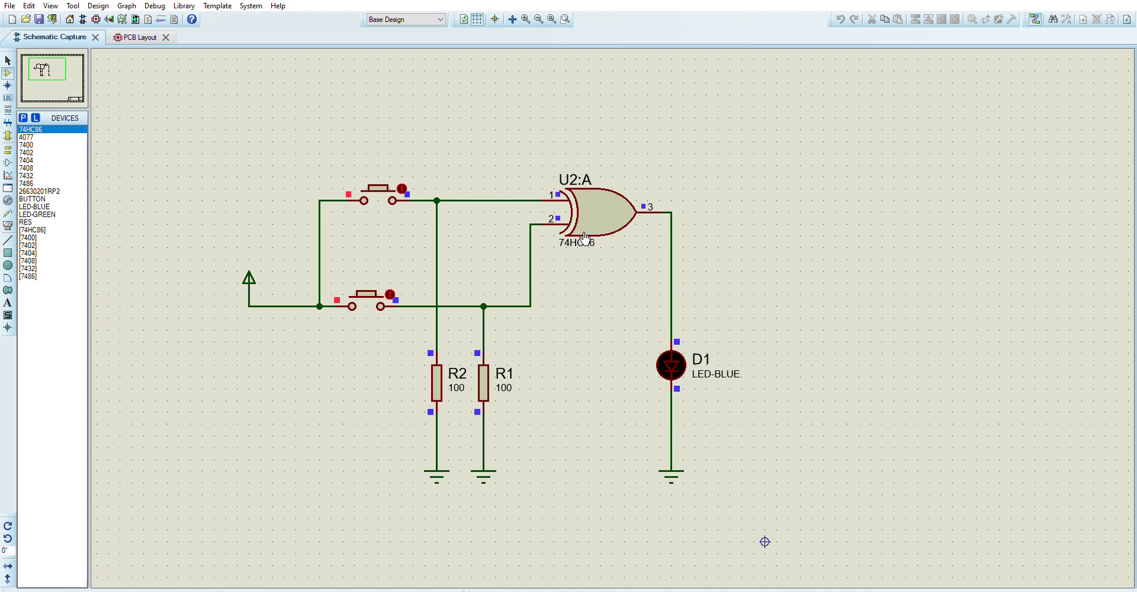
left_click(400, 292)
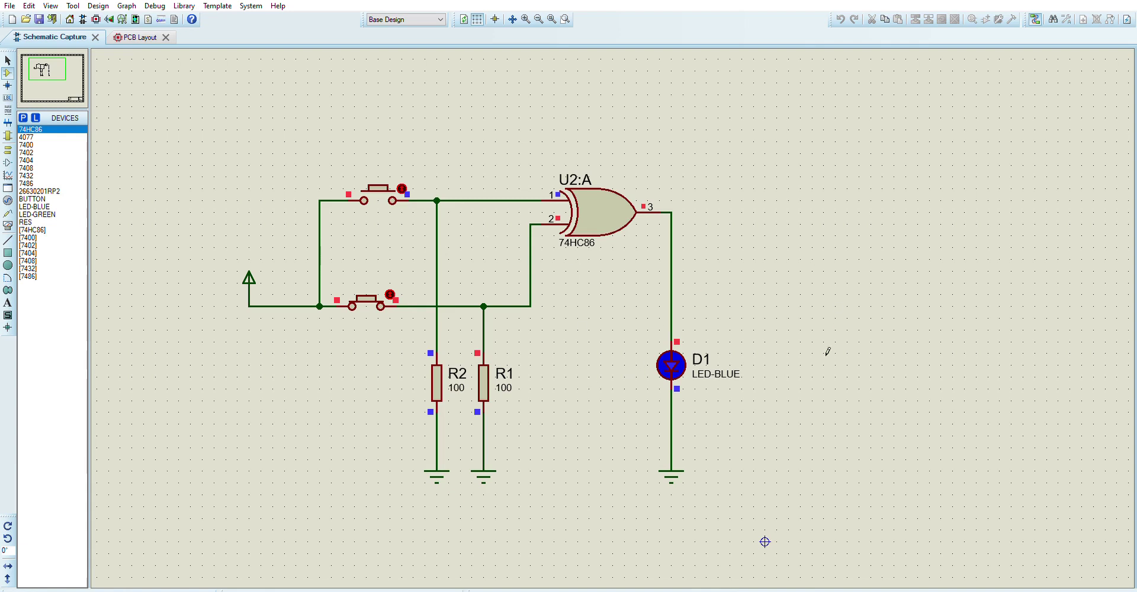
left_click(409, 185)
left_click(413, 188)
left_click(397, 294)
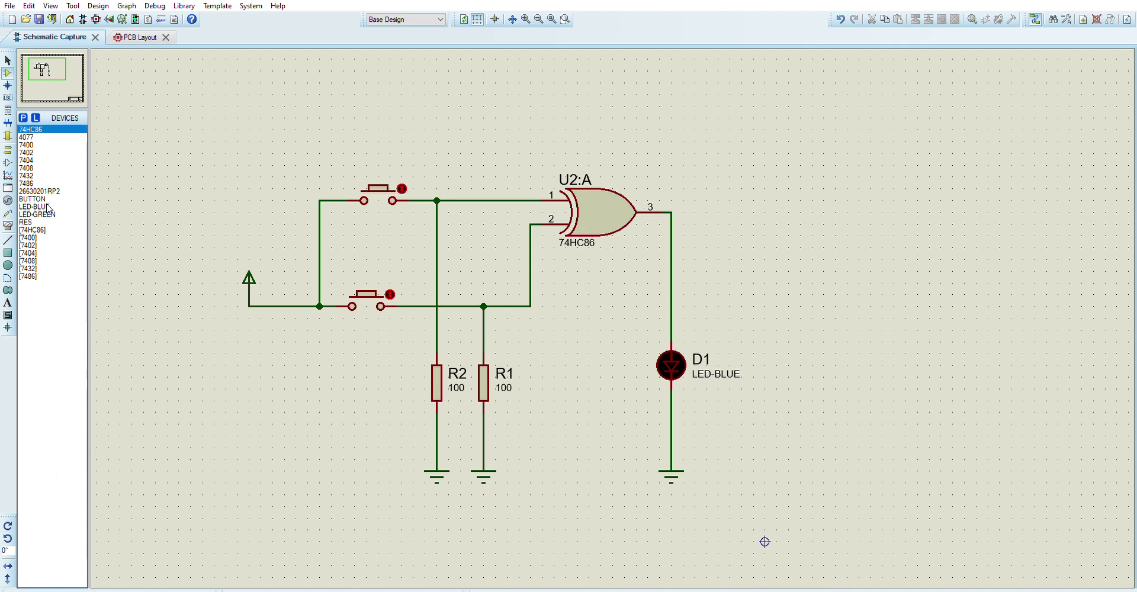
Replace the 74HC86 XOR gate U2:A with the 4077 XNOR gate in the same position
left_click(34, 144)
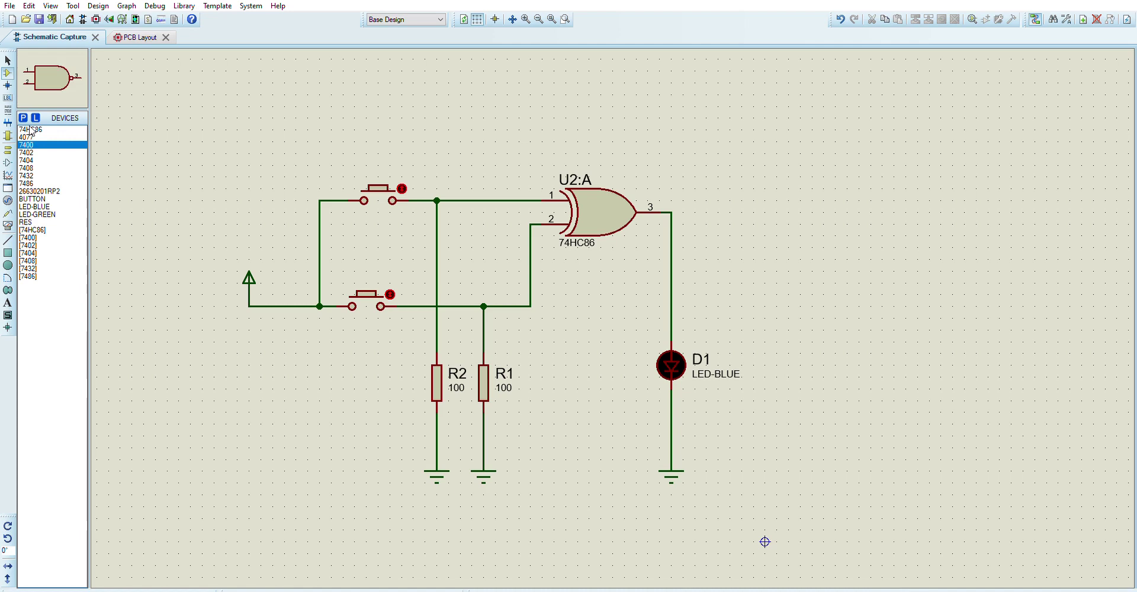
left_click(31, 136)
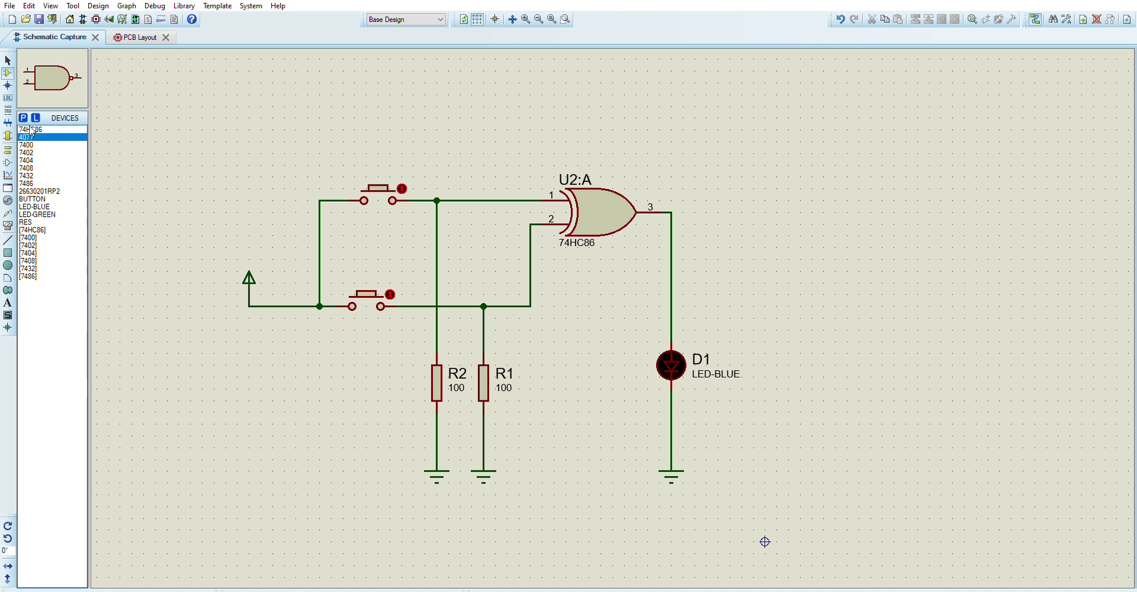
left_click(375, 106)
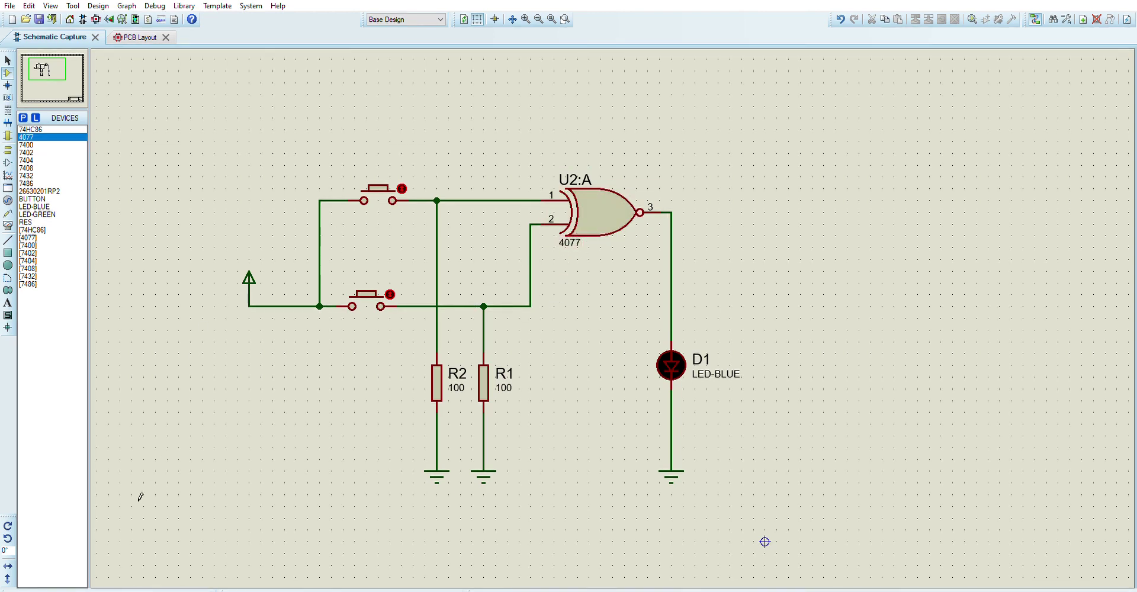
Simulate the 4077 XNOR gate circuit, closing the lower button and then the upper button to check the LED
left_click(28, 590)
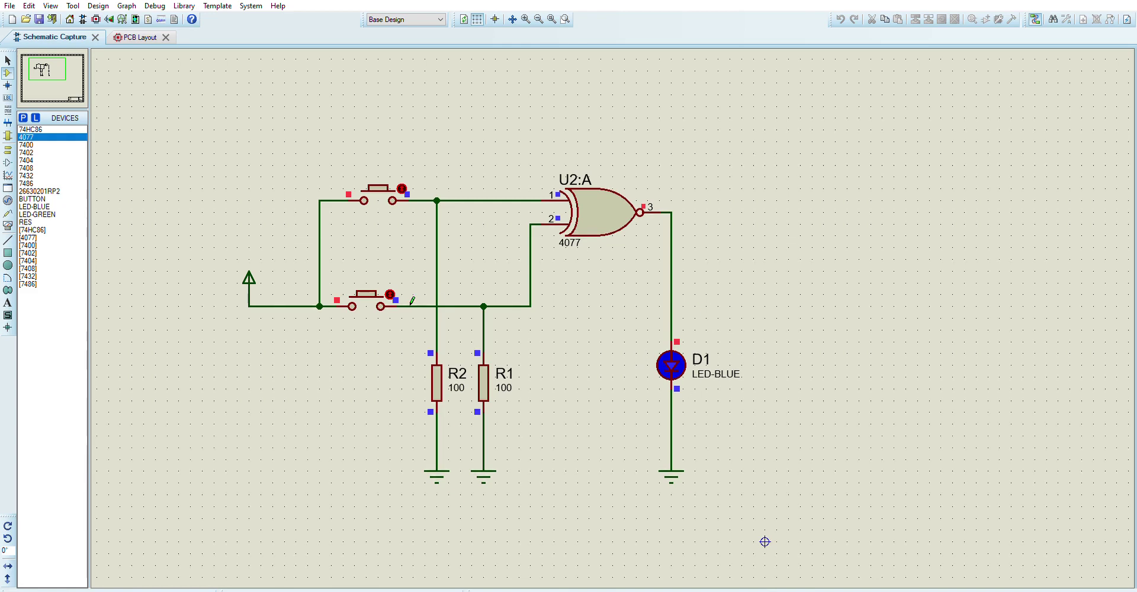
left_click(395, 290)
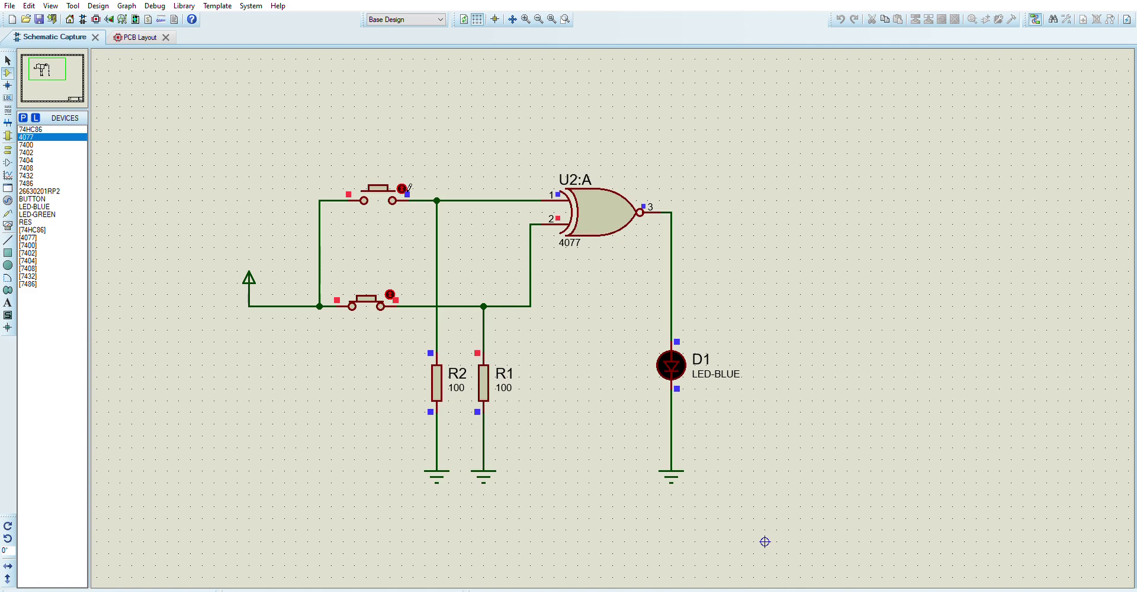
left_click_drag(695, 389, 495, 318)
left_click(445, 150)
left_click(404, 188)
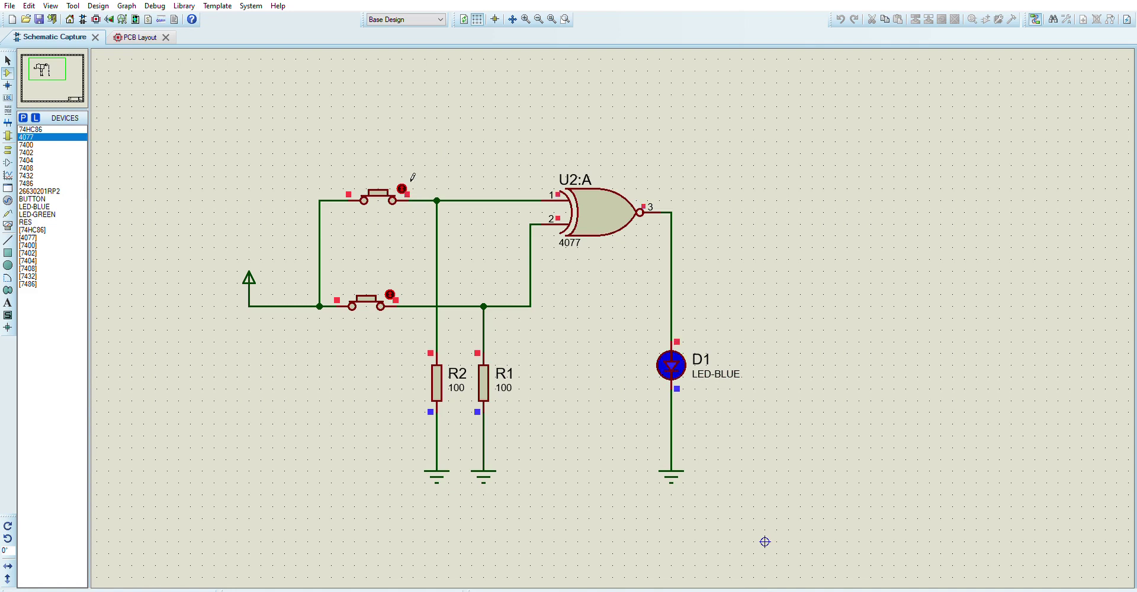